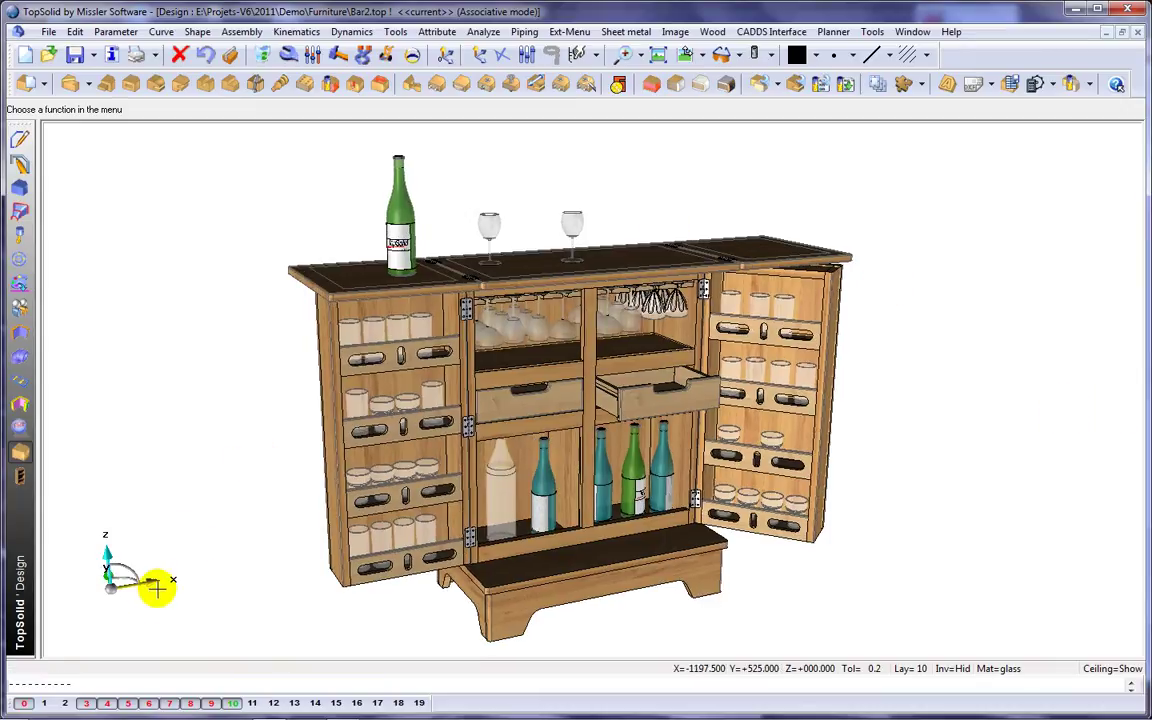
Hide layers 6, 5, 4 and 3 to remove the bottles, glasses, drawers and doors from the cabinet.
click(148, 703)
click(128, 703)
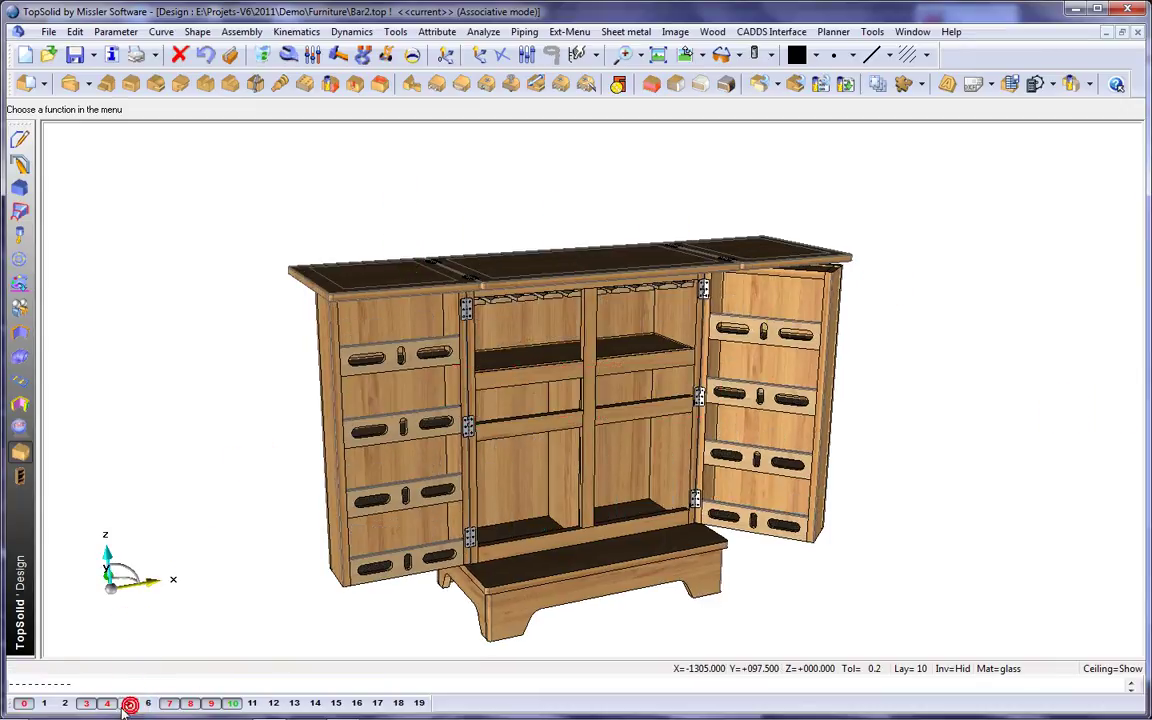
click(107, 703)
click(86, 703)
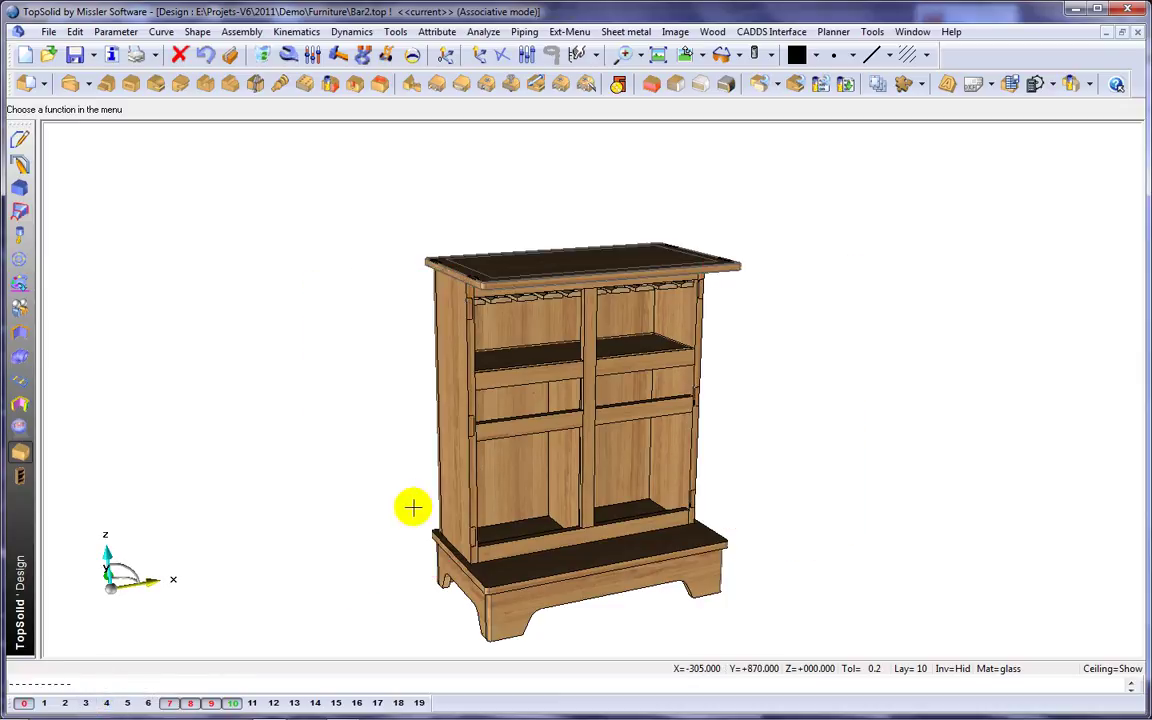
scroll(481, 506, up, 1)
middle_drag(507, 462, 517, 432)
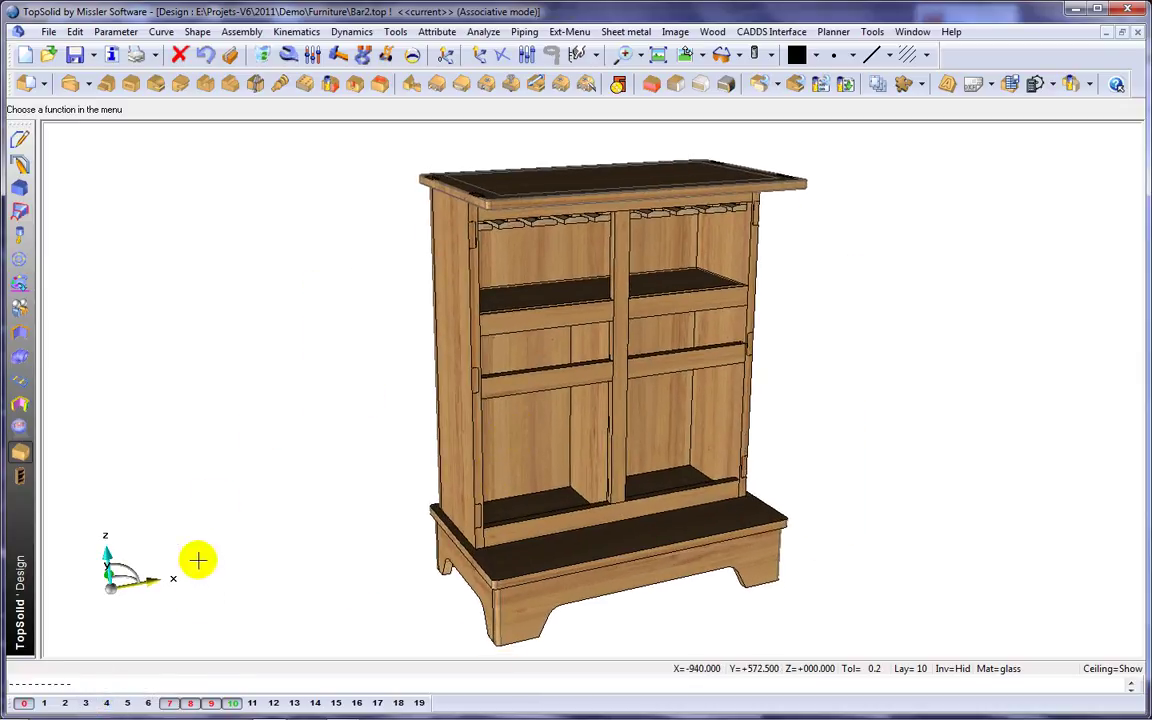
Examine the cabinet's construction by hiding layers 9, 8 and 7 and showing all three again.
click(210, 703)
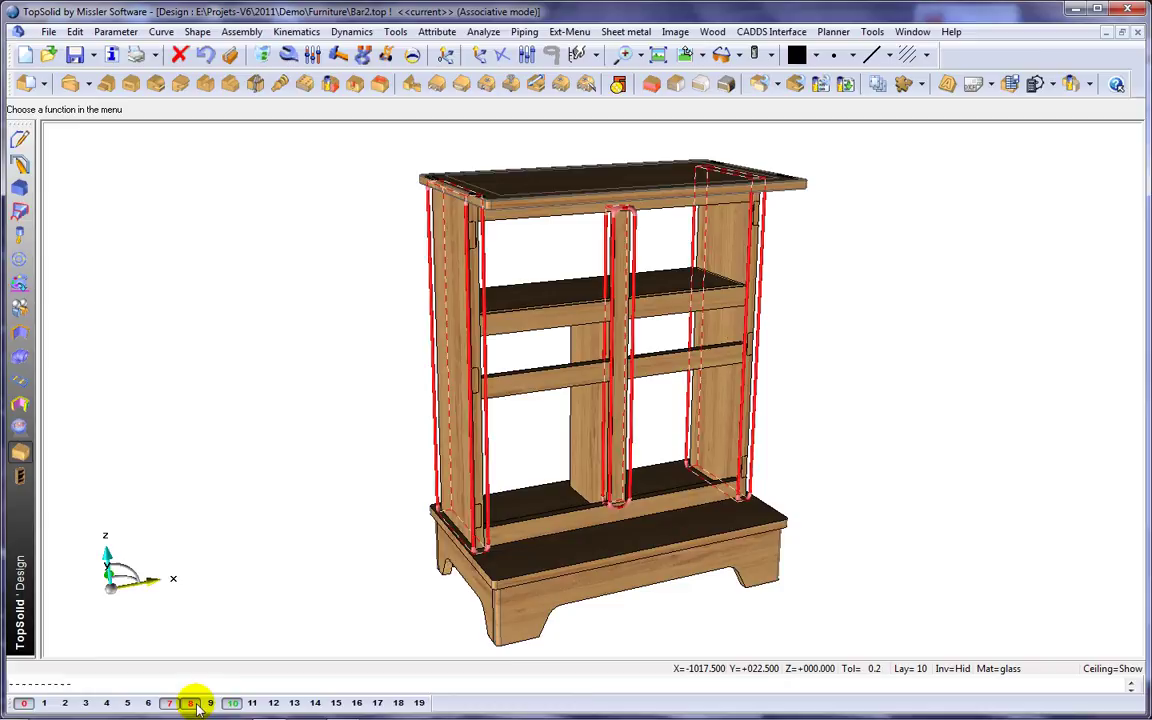
click(193, 703)
click(170, 703)
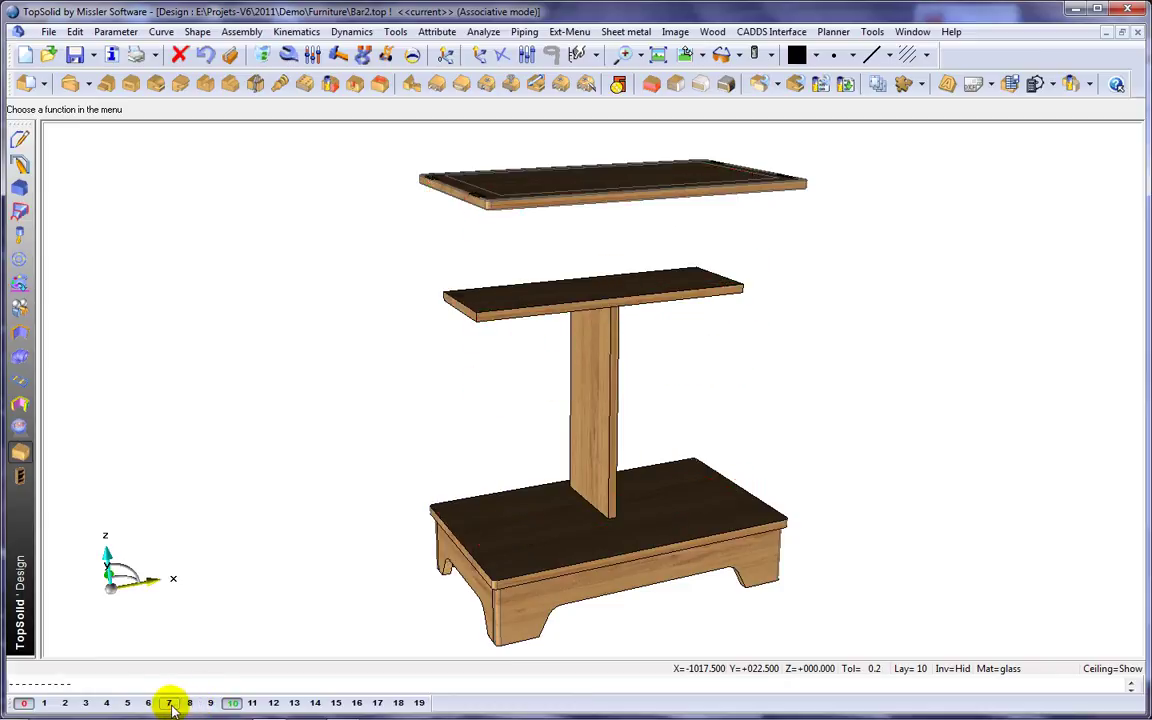
click(171, 704)
click(193, 703)
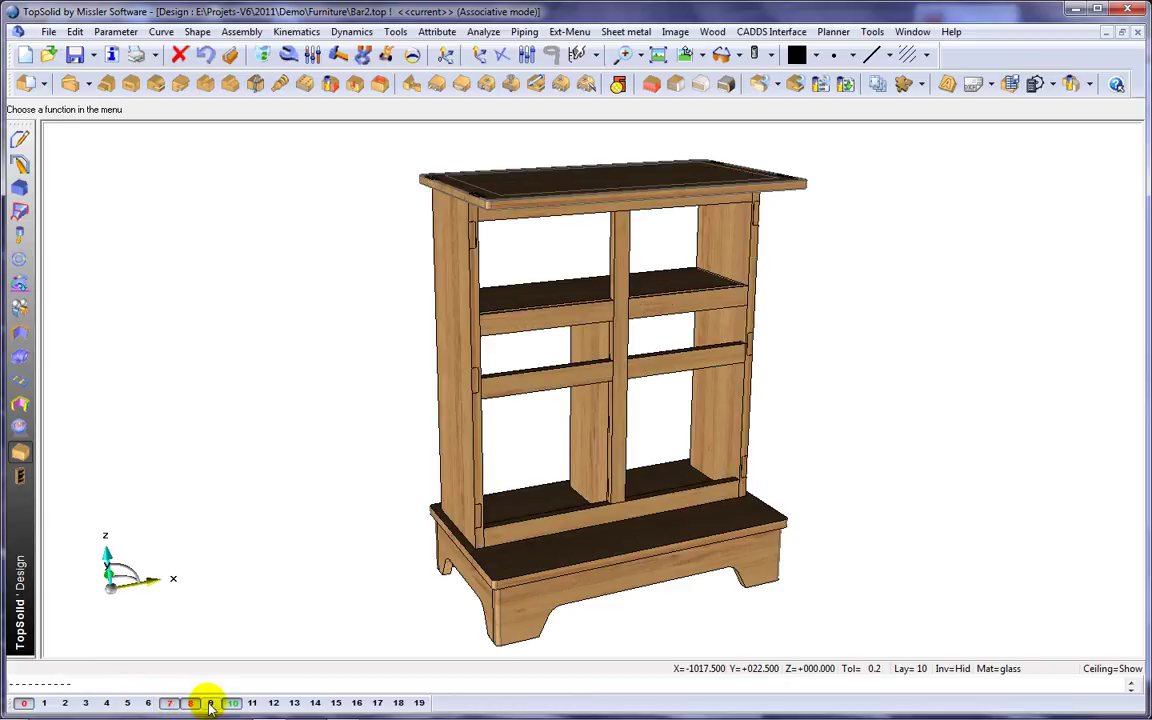
click(210, 703)
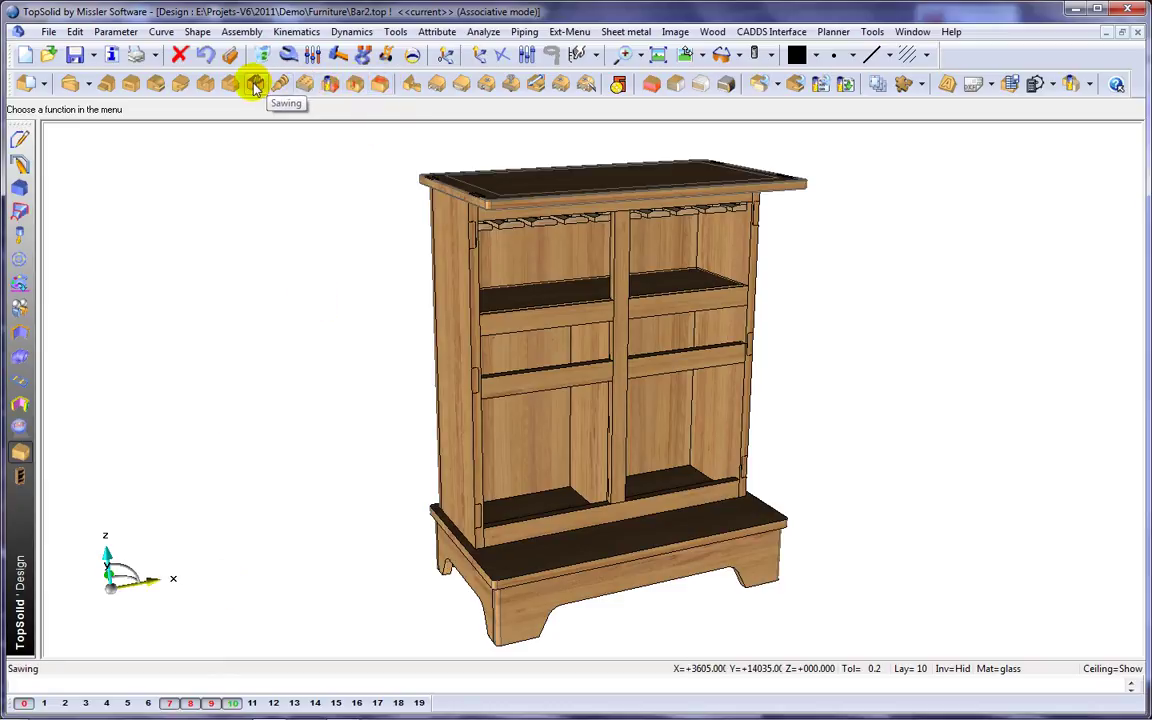
Start a Moulding in planar face mode on the base's top face, with its front edge as tool path.
click(155, 88)
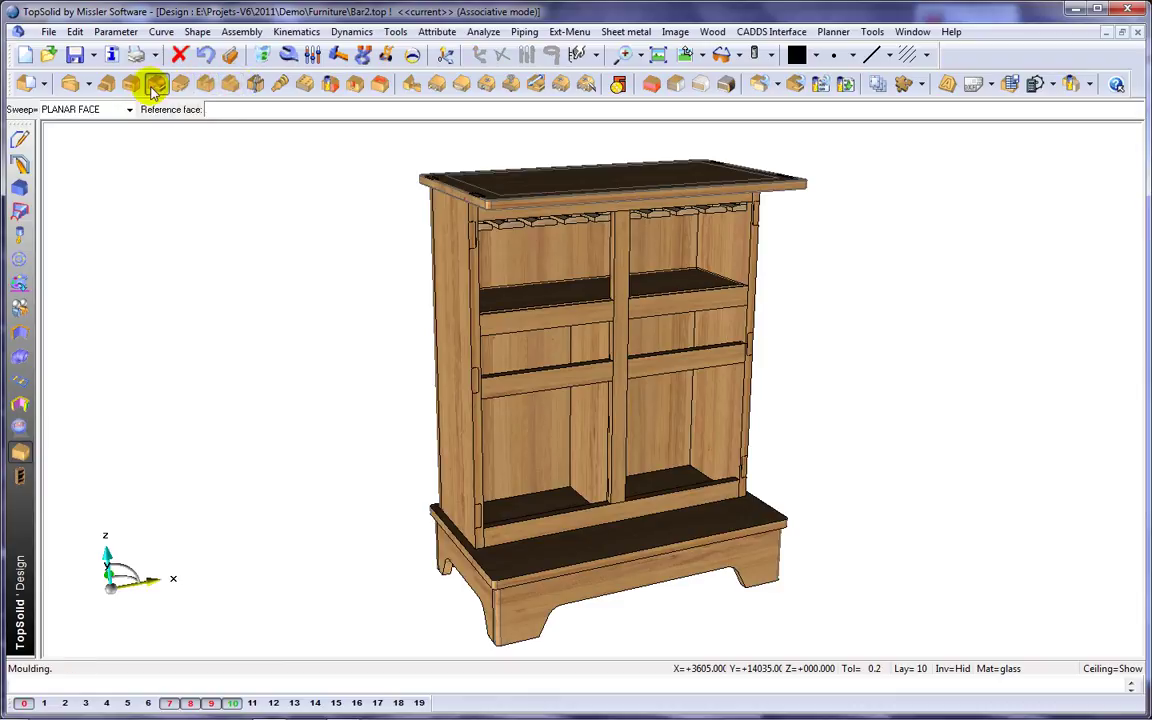
click(527, 555)
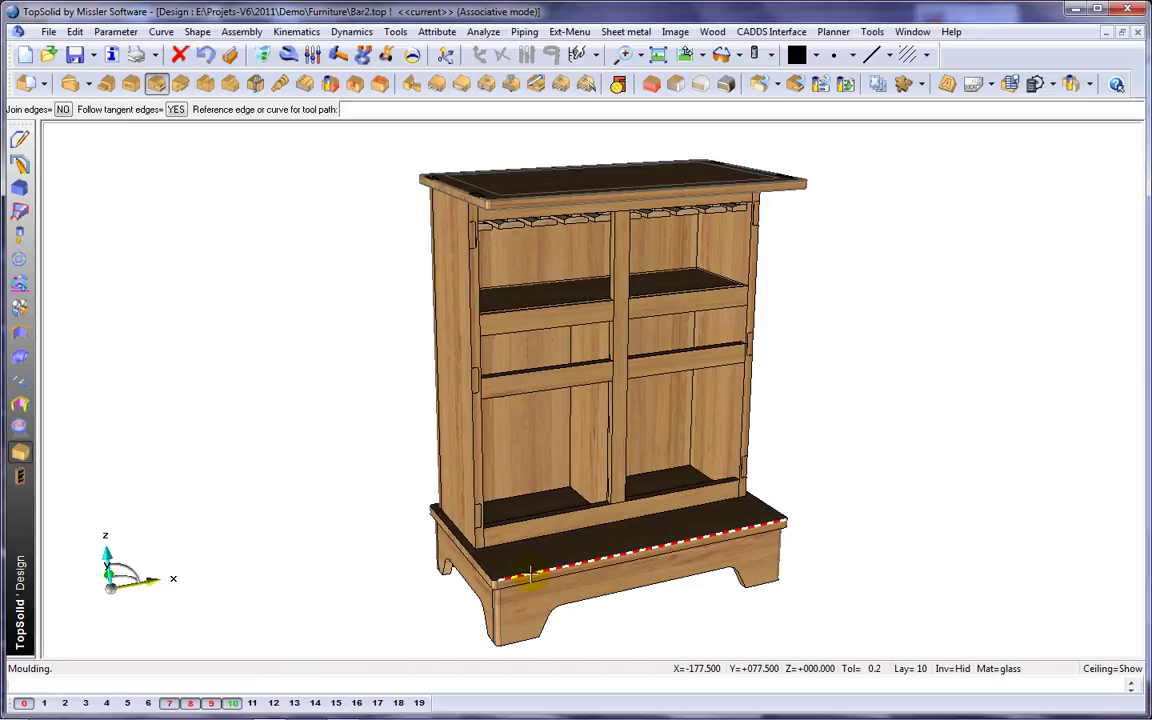
click(531, 573)
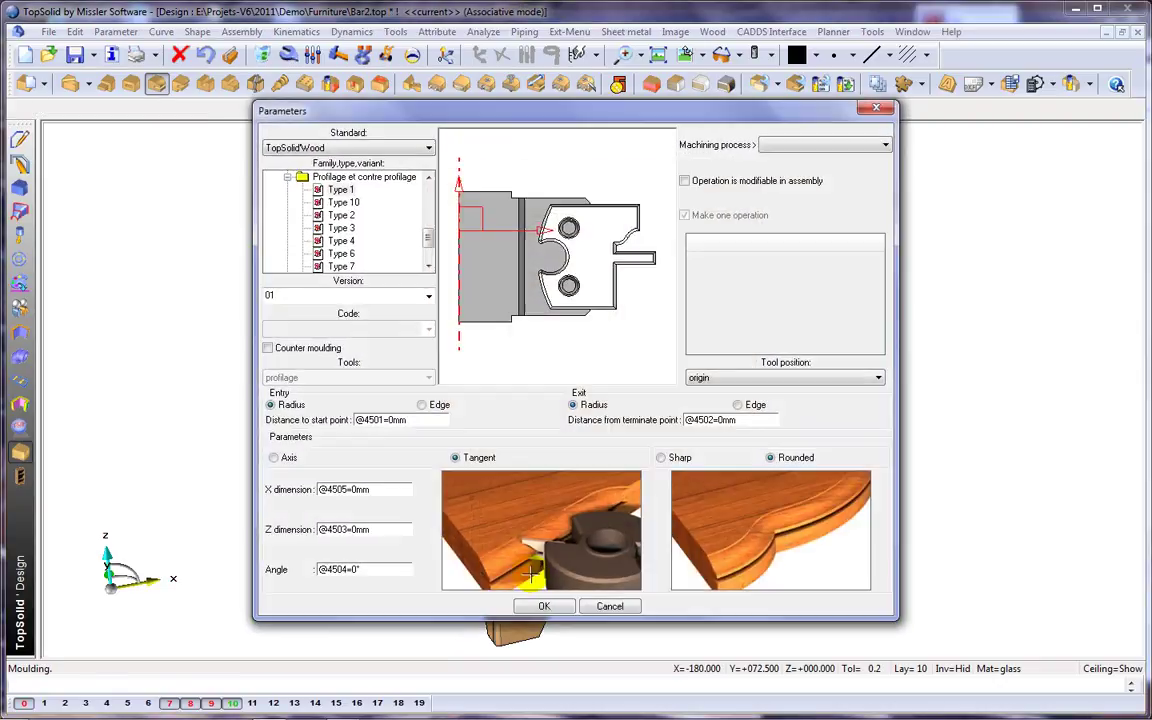
Browse the moulding tools and choose Simple groove from the Simple tool family with code r 8.
click(325, 202)
click(325, 216)
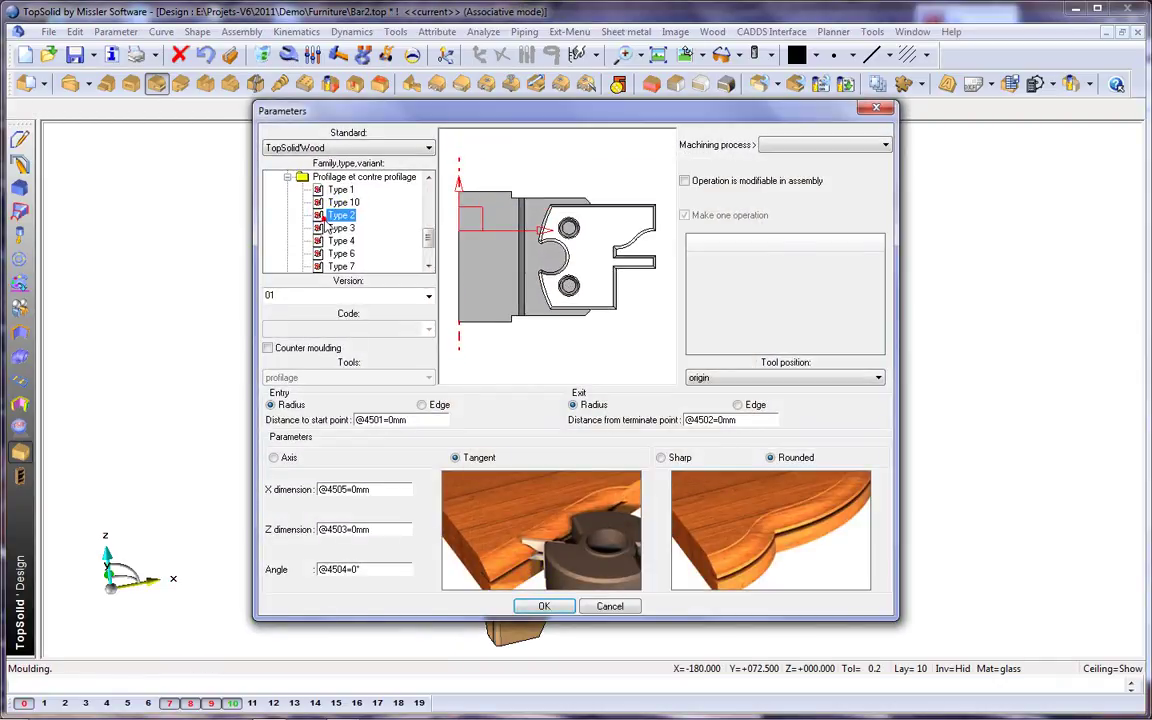
click(325, 229)
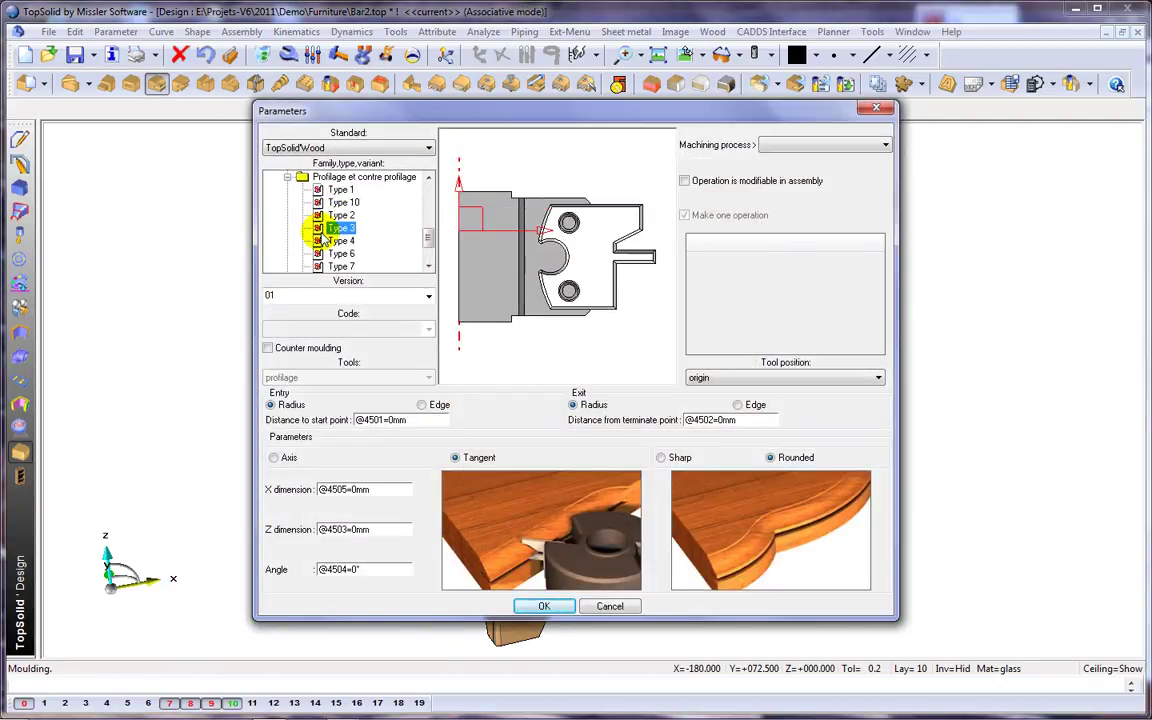
click(288, 177)
double_click(331, 255)
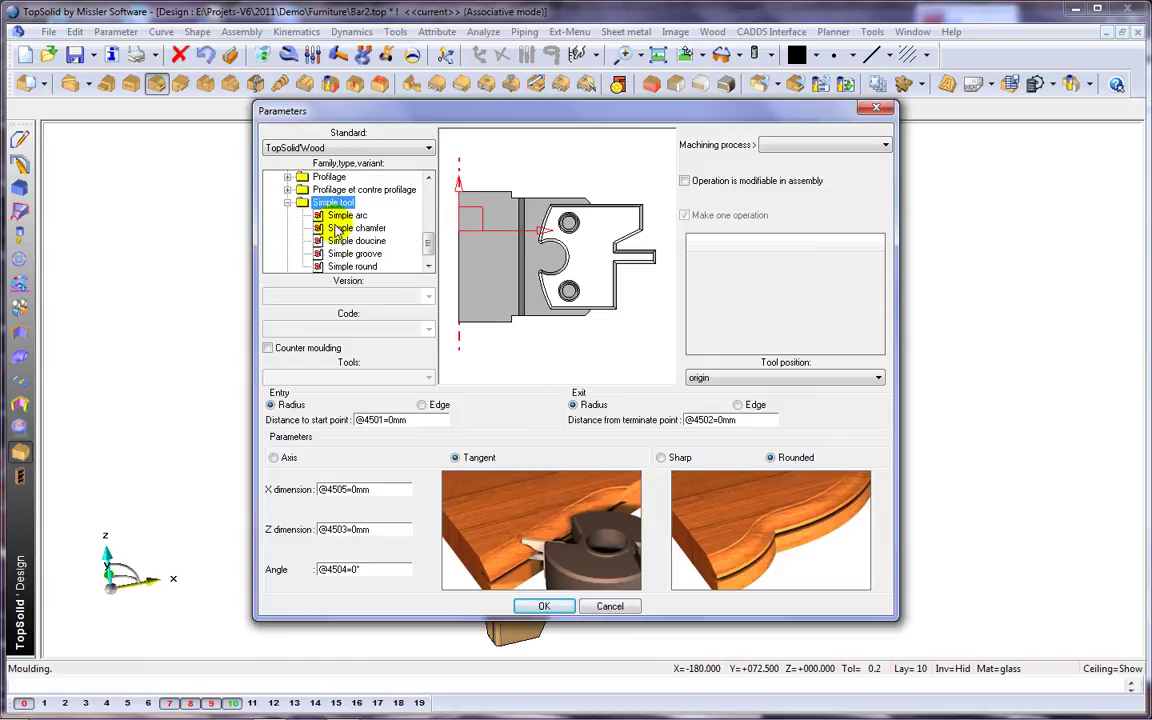
click(340, 216)
click(339, 227)
click(333, 254)
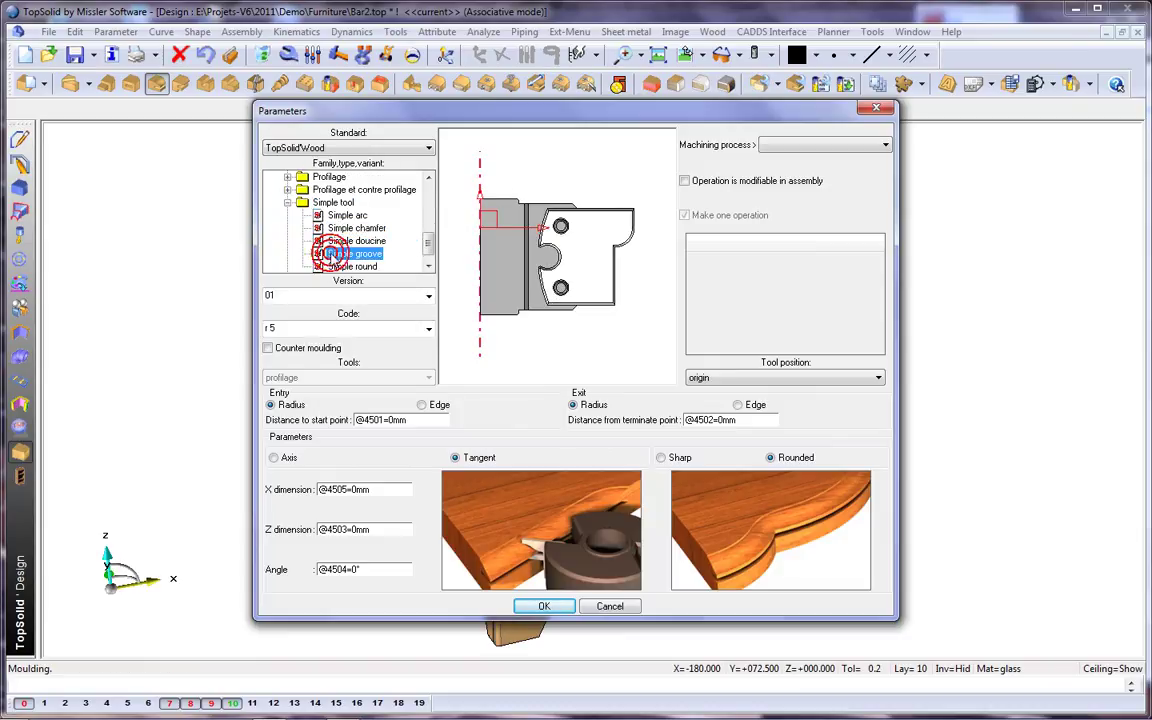
click(291, 330)
click(280, 380)
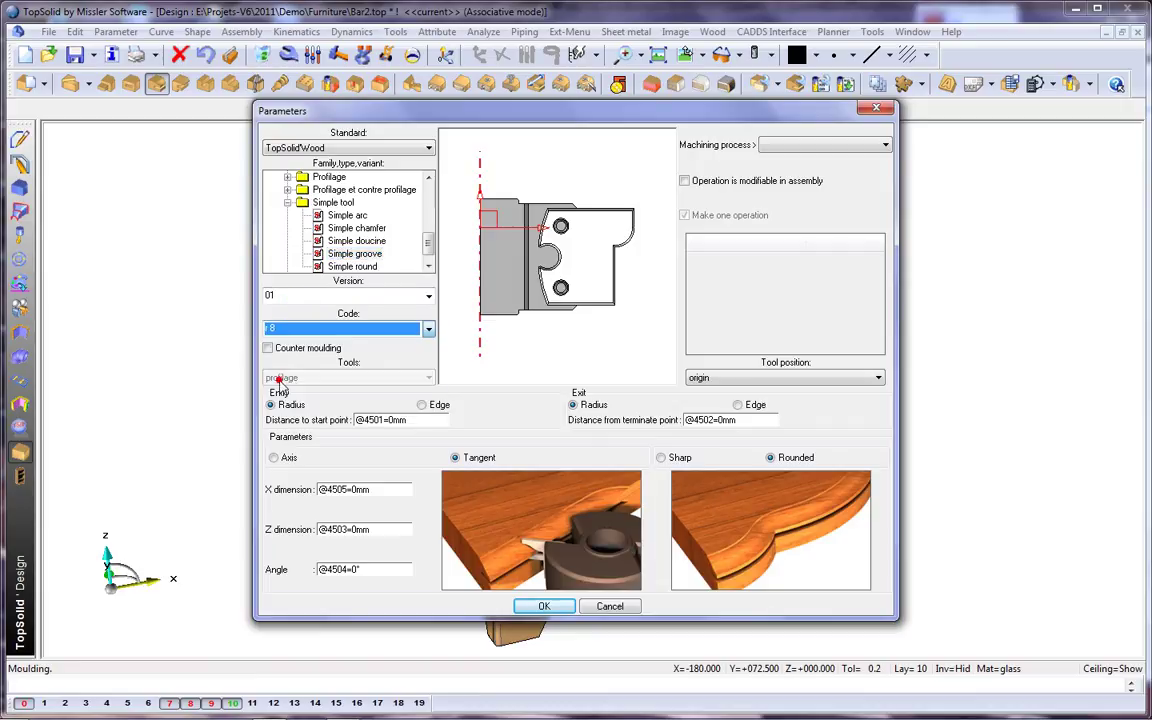
Consult the online help on Moulding, reading through its entry and exit conditions, positioning modes and other options.
key(F1)
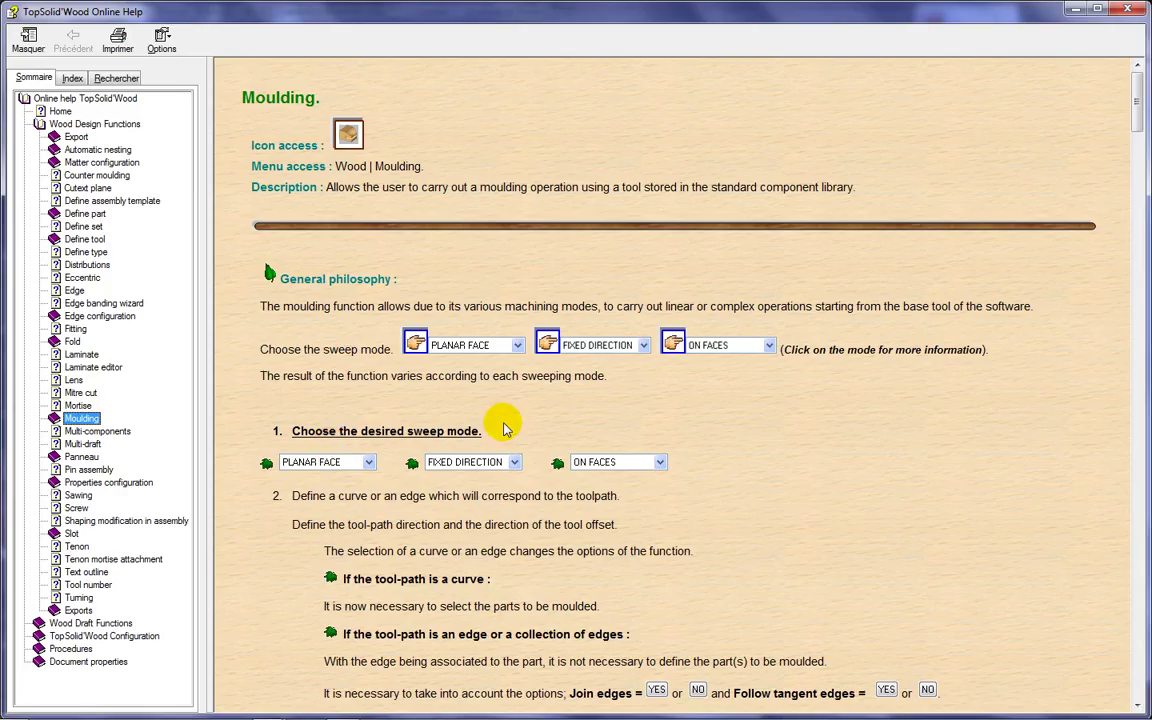
scroll(505, 428, down, 15)
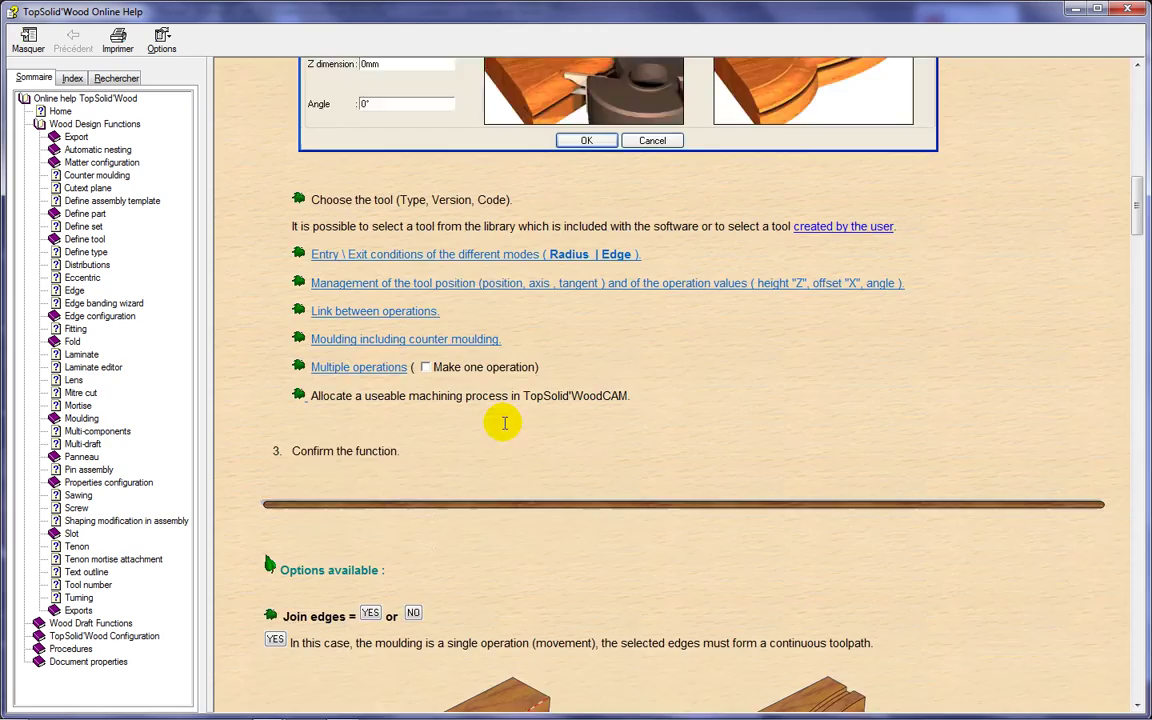
scroll(505, 428, down, 15)
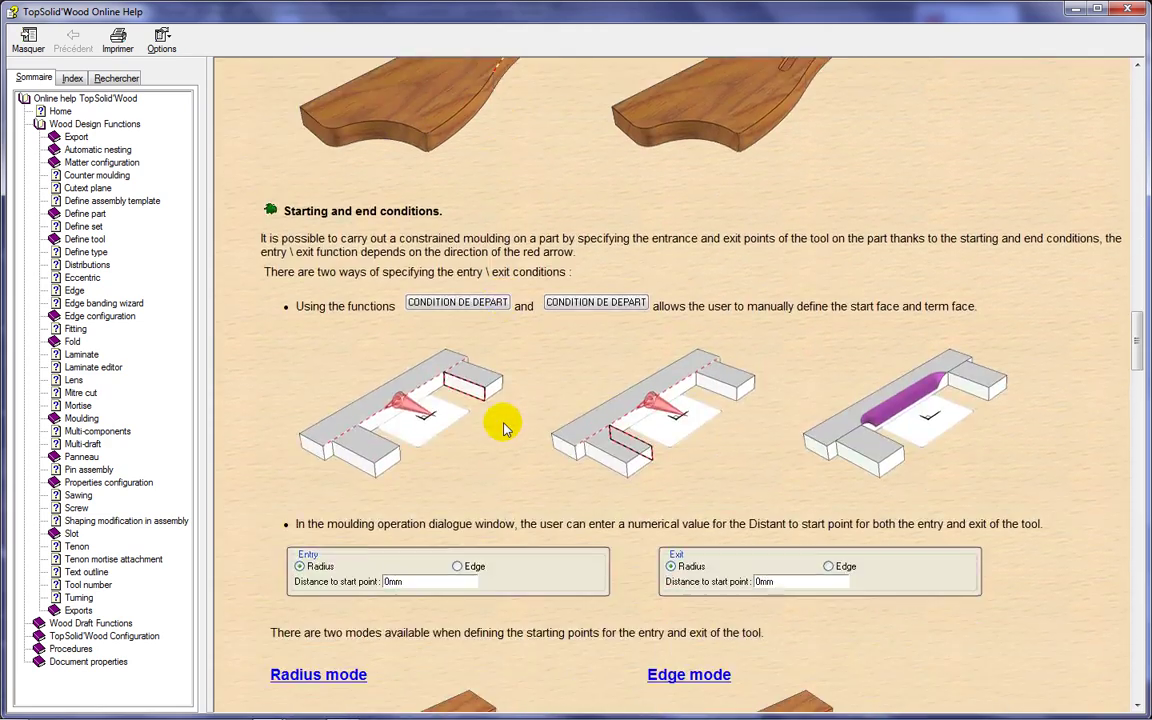
scroll(505, 428, down, 15)
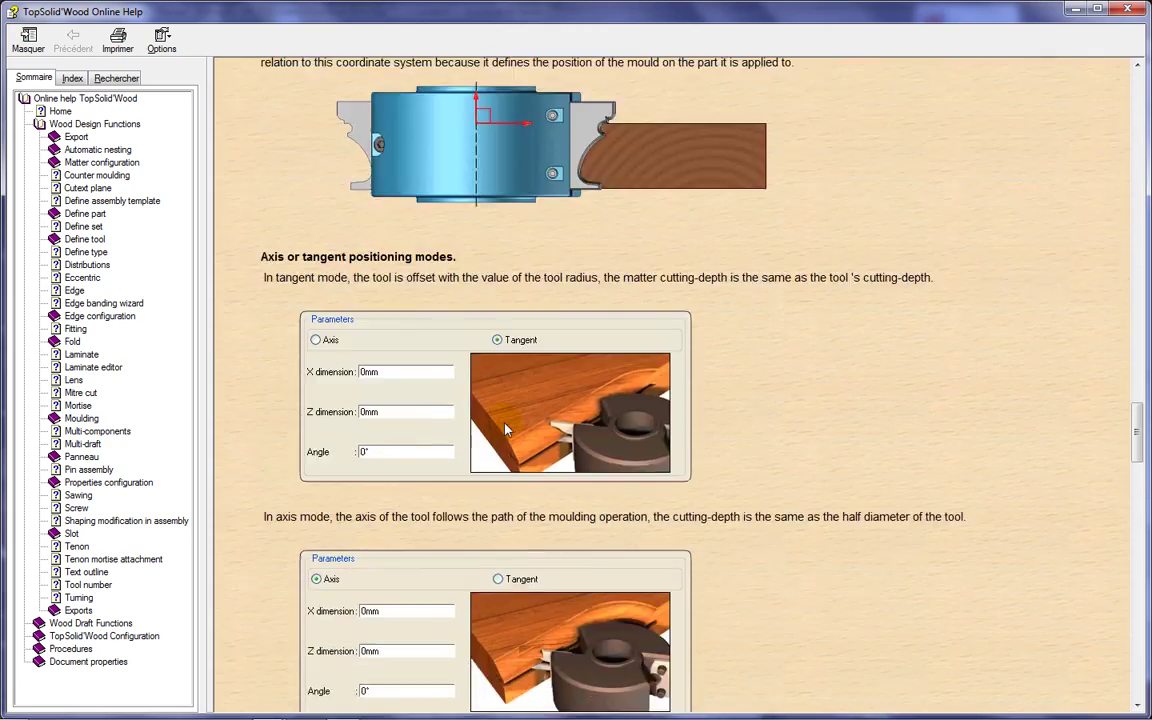
scroll(505, 428, down, 12)
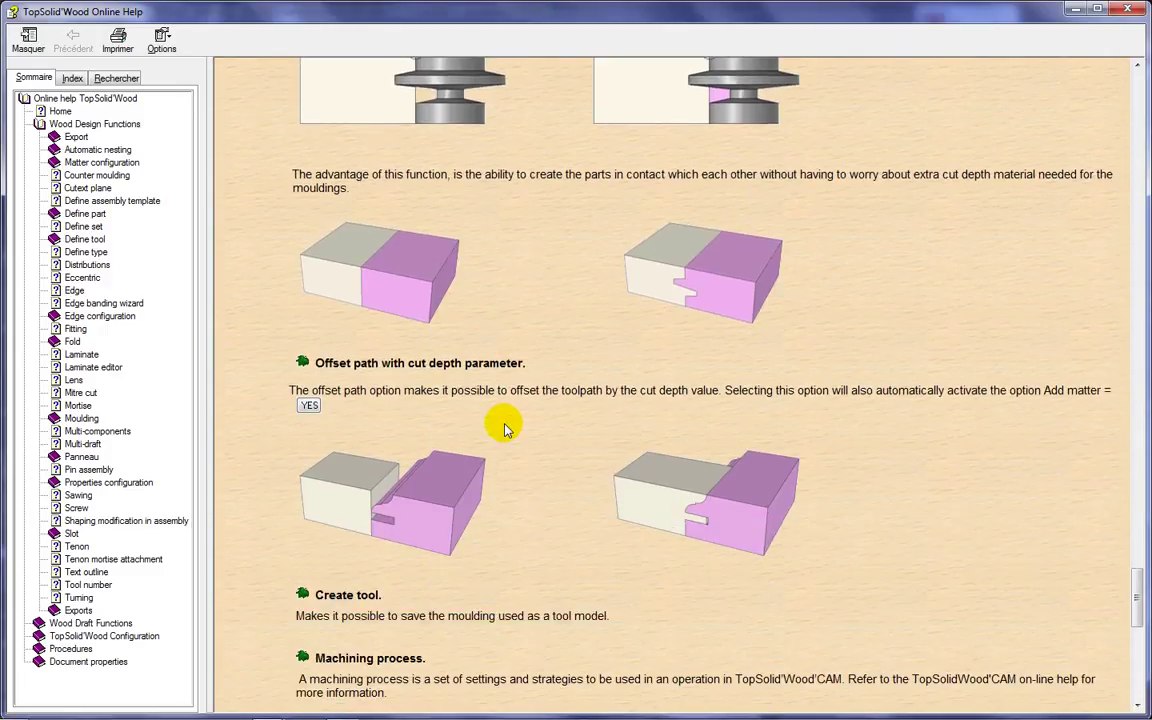
click(1133, 9)
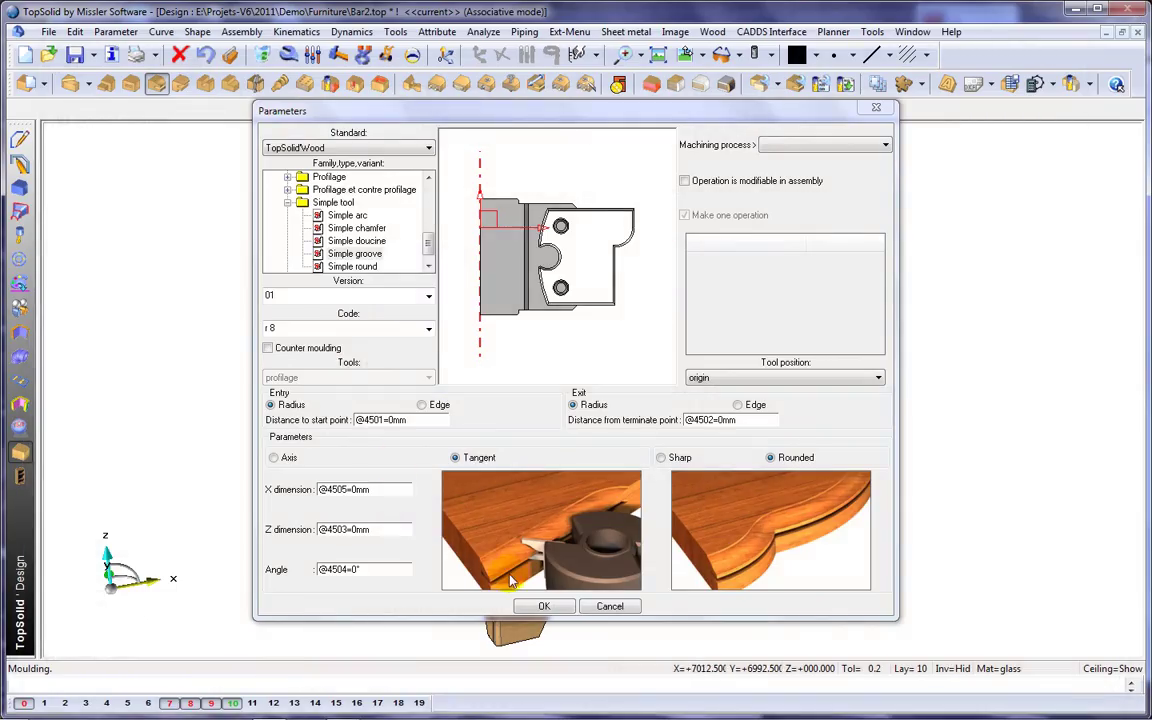
Apply the groove moulding to the base top's edge and inspect the profiled edge up close.
click(544, 607)
scroll(512, 600, up, 5)
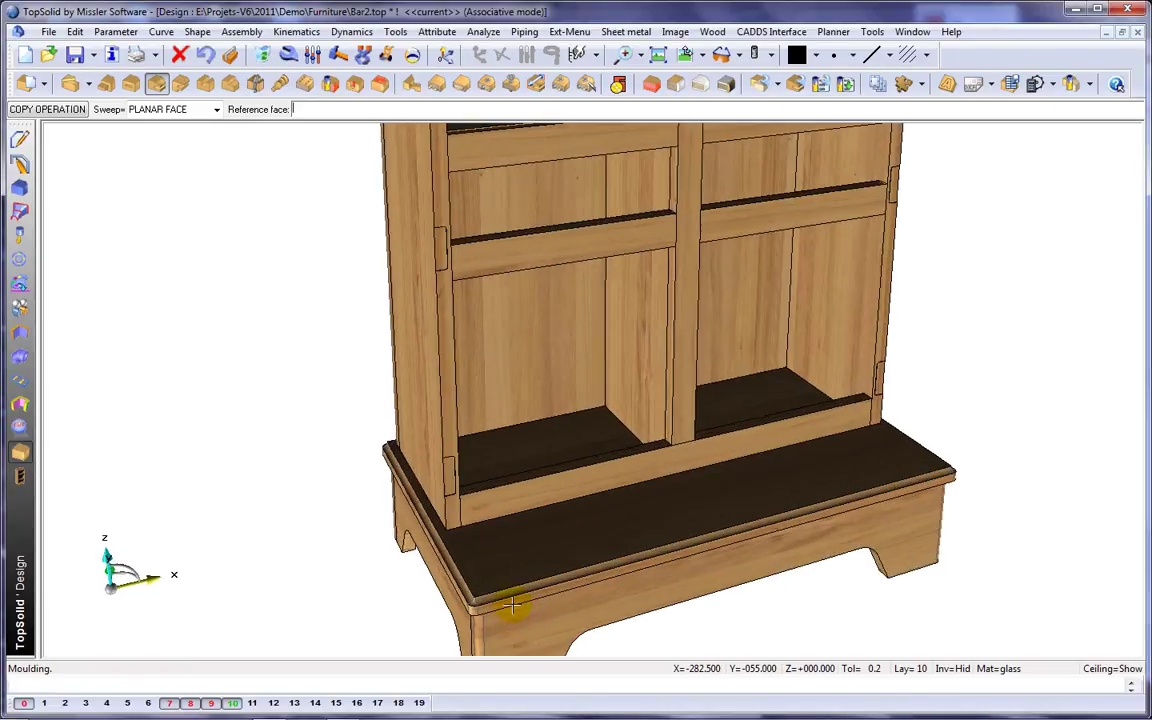
scroll(547, 546, down, 3)
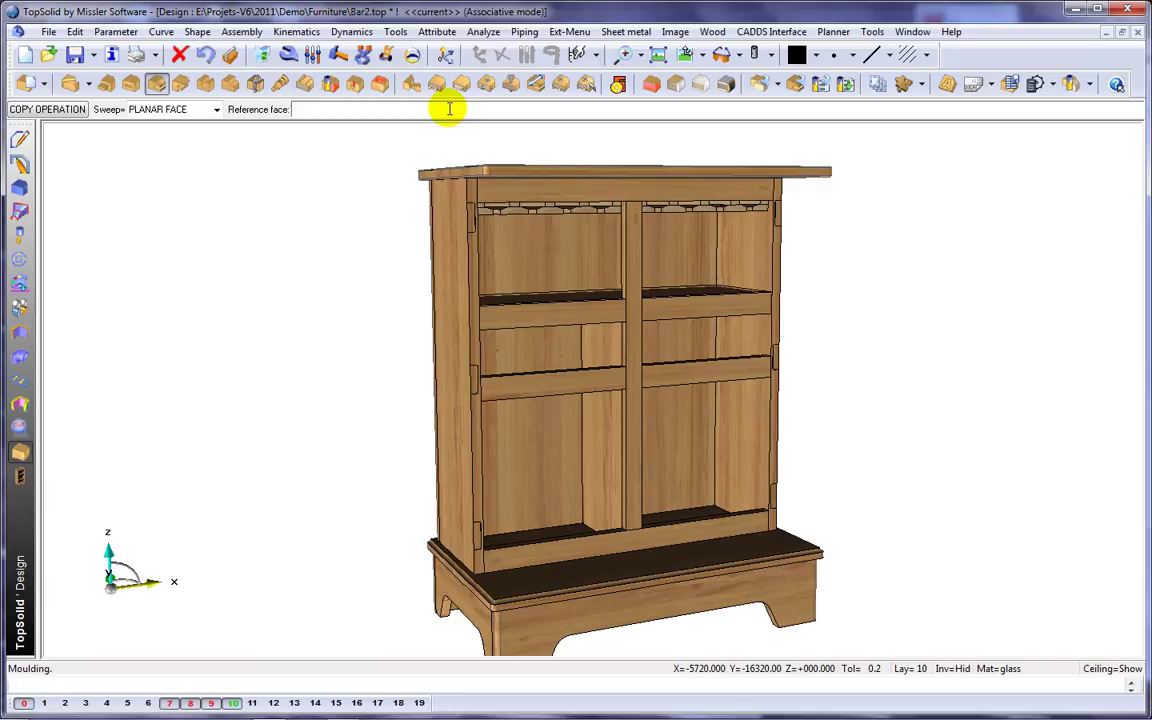
Start a tenon-mortise joint on the lower rail's top face, referencing the central upright's side and front faces.
click(410, 88)
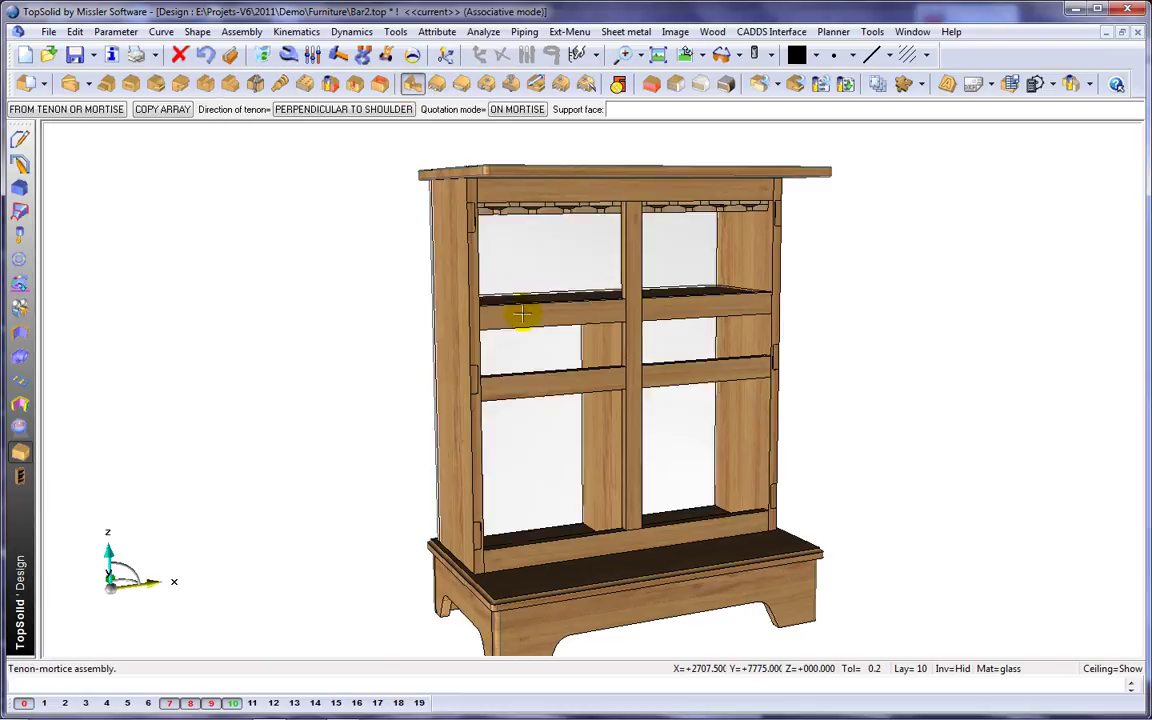
middle_drag(657, 569, 632, 548)
scroll(630, 524, up, 5)
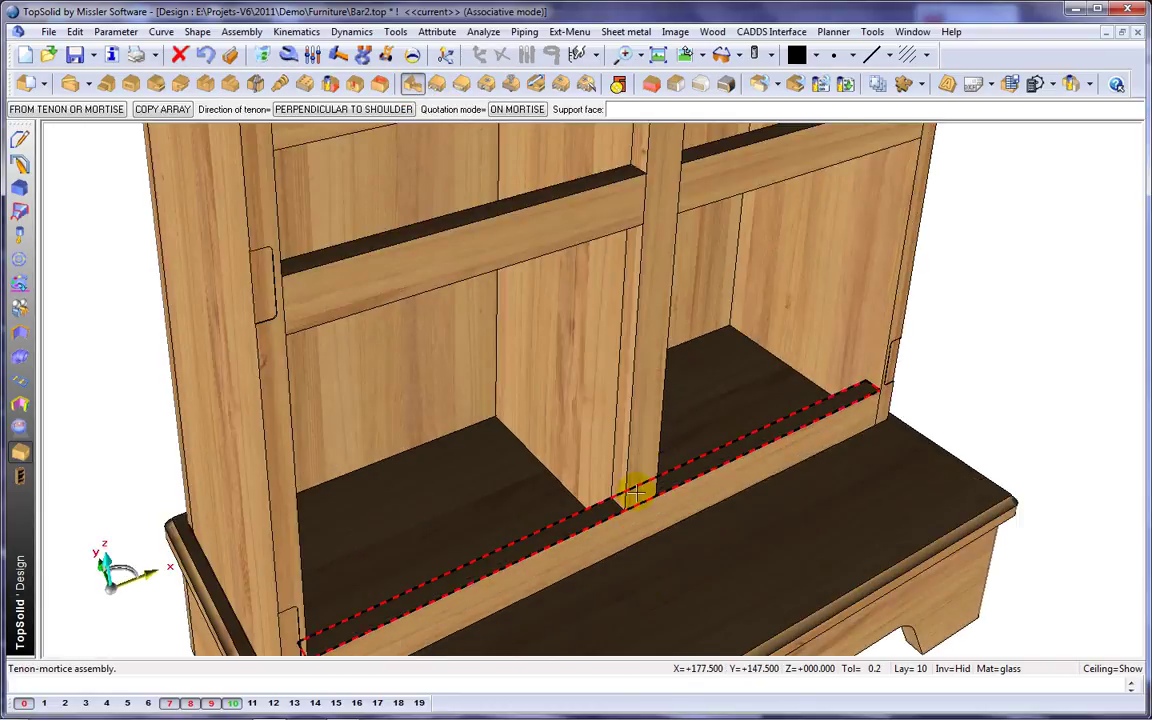
click(635, 494)
click(620, 474)
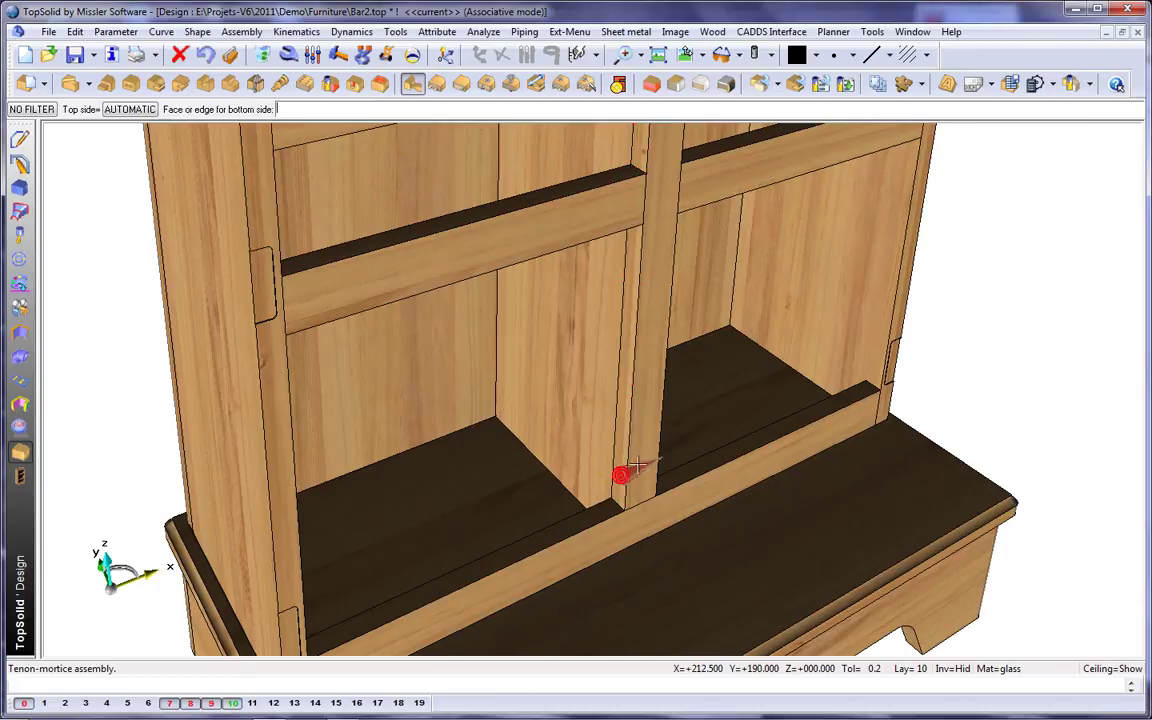
click(645, 440)
Compare the mortise models and create the joint with the user model Oblong-1, accepting its preset dimensions.
click(47, 152)
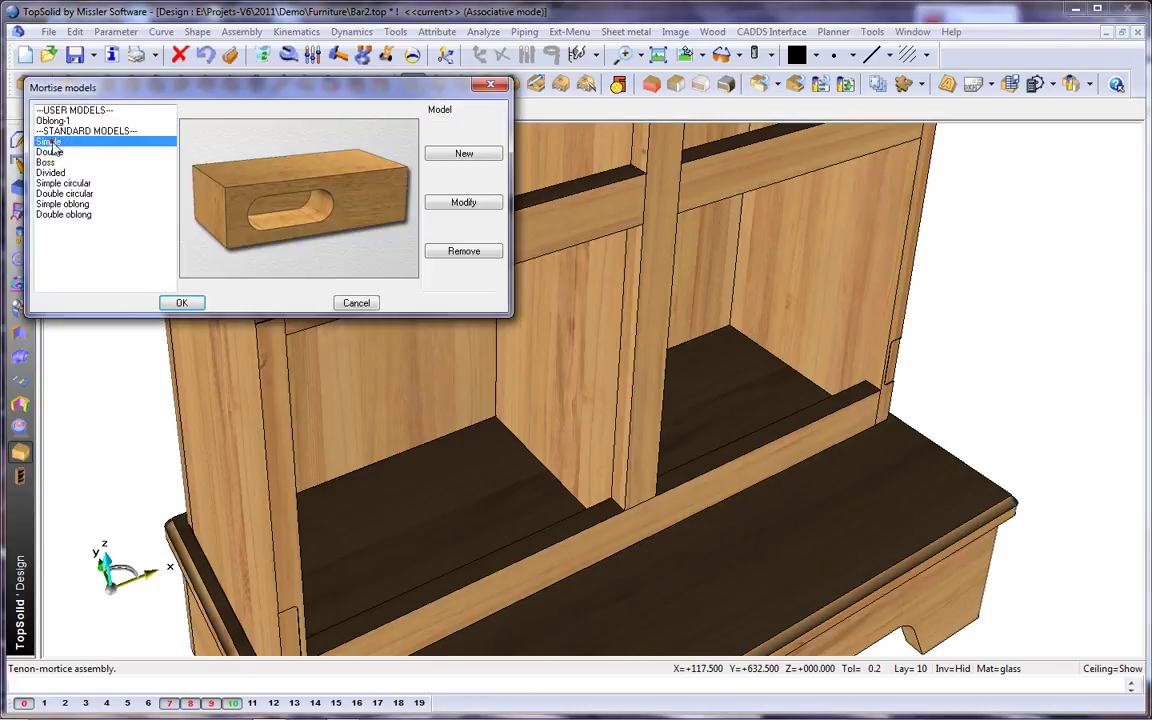
click(46, 162)
click(48, 183)
click(40, 204)
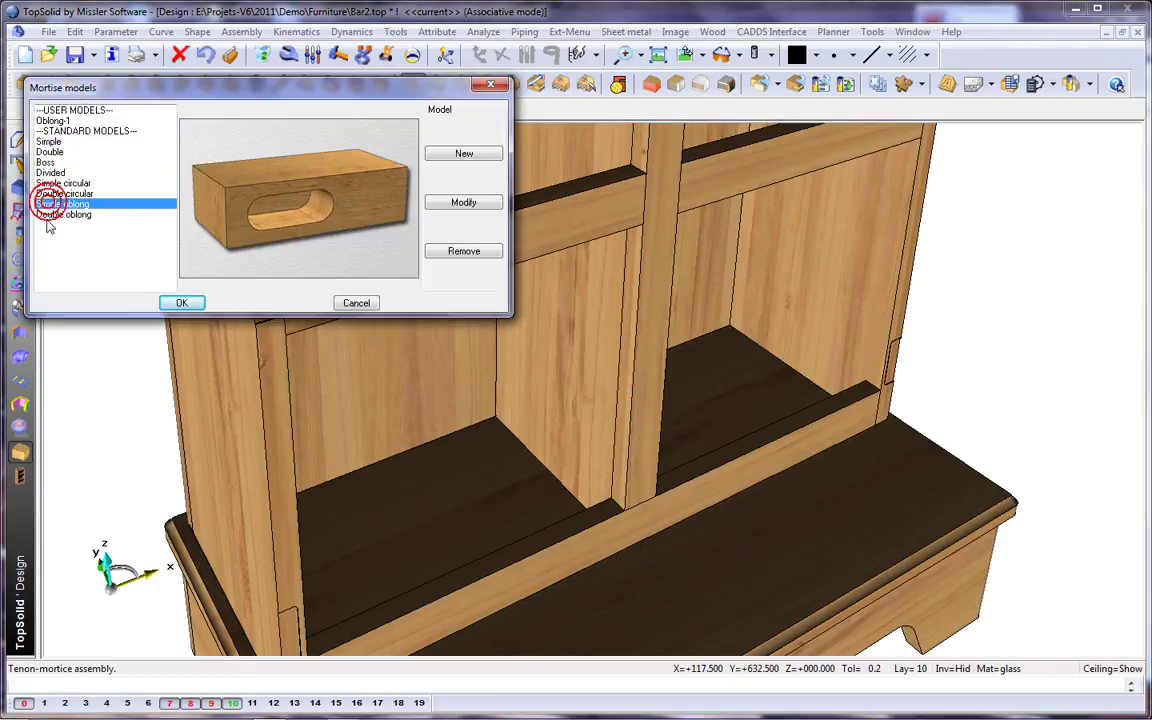
click(53, 215)
click(52, 120)
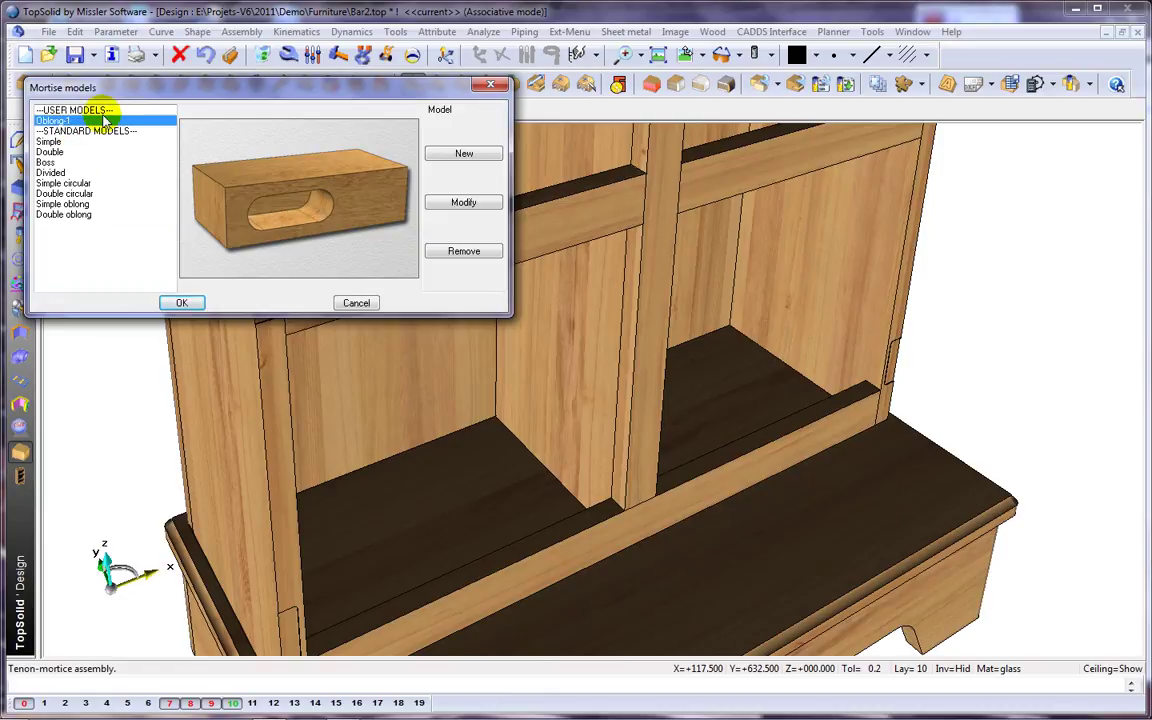
click(182, 303)
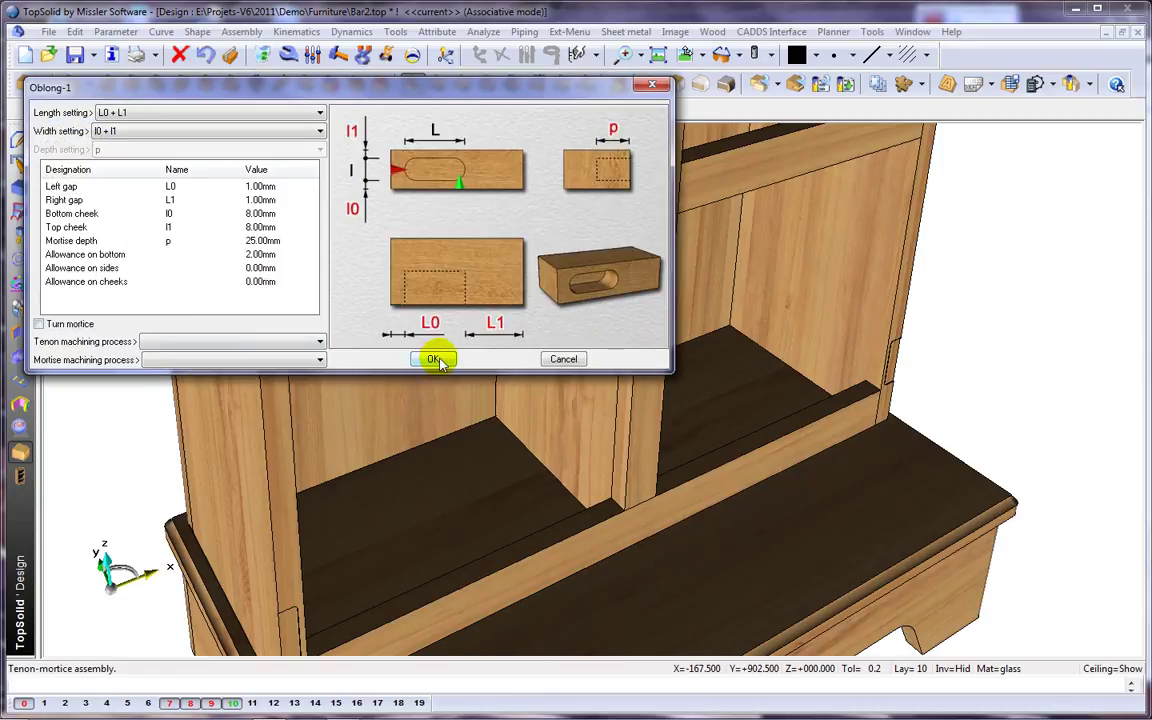
click(434, 359)
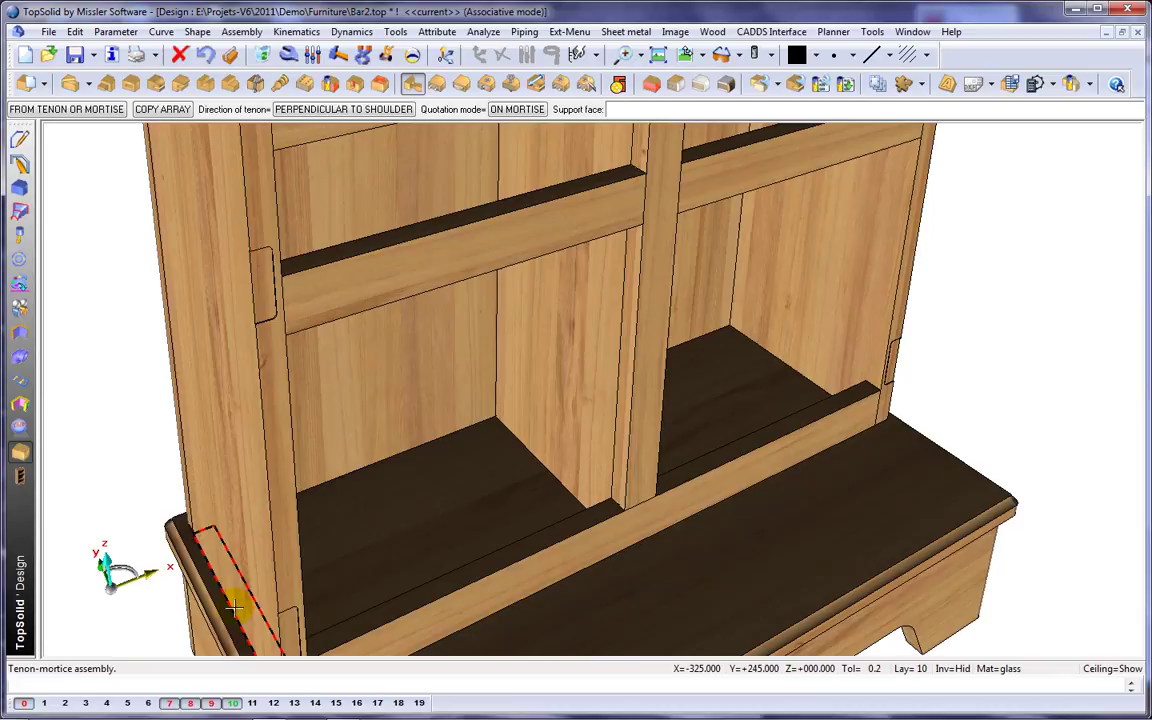
Toggle layer 8 to check the rail's mortise, and hide layers 9 and 7 to inspect the central upright's tenon.
click(191, 703)
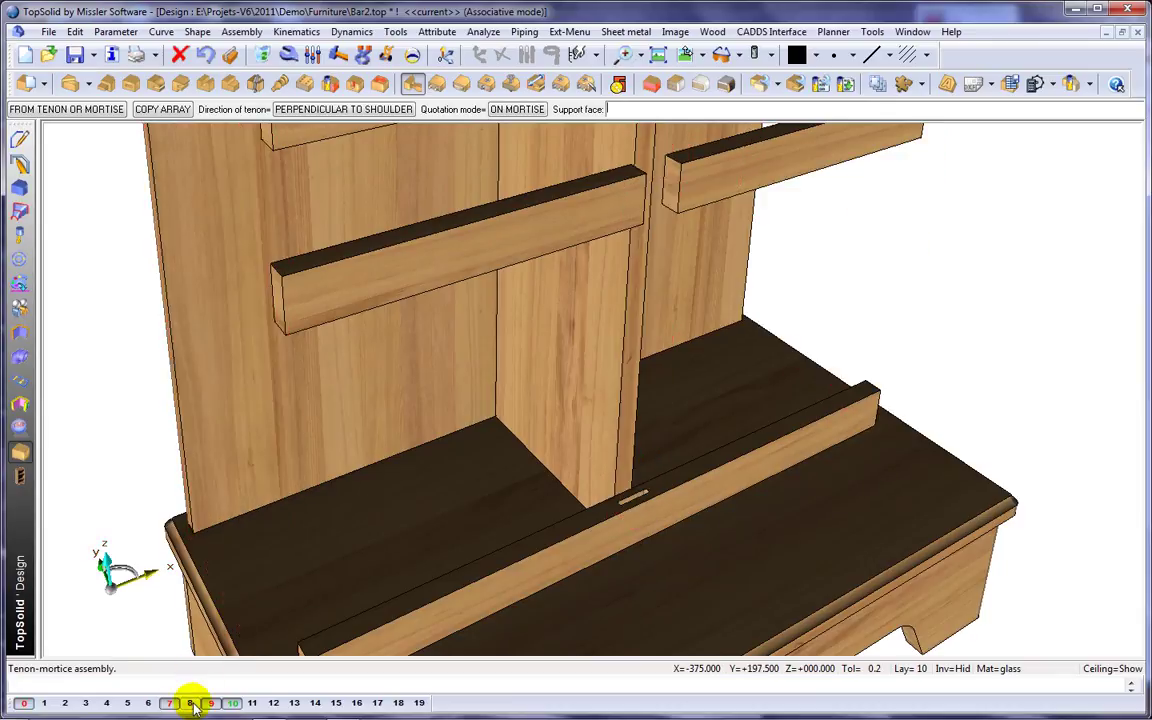
click(208, 703)
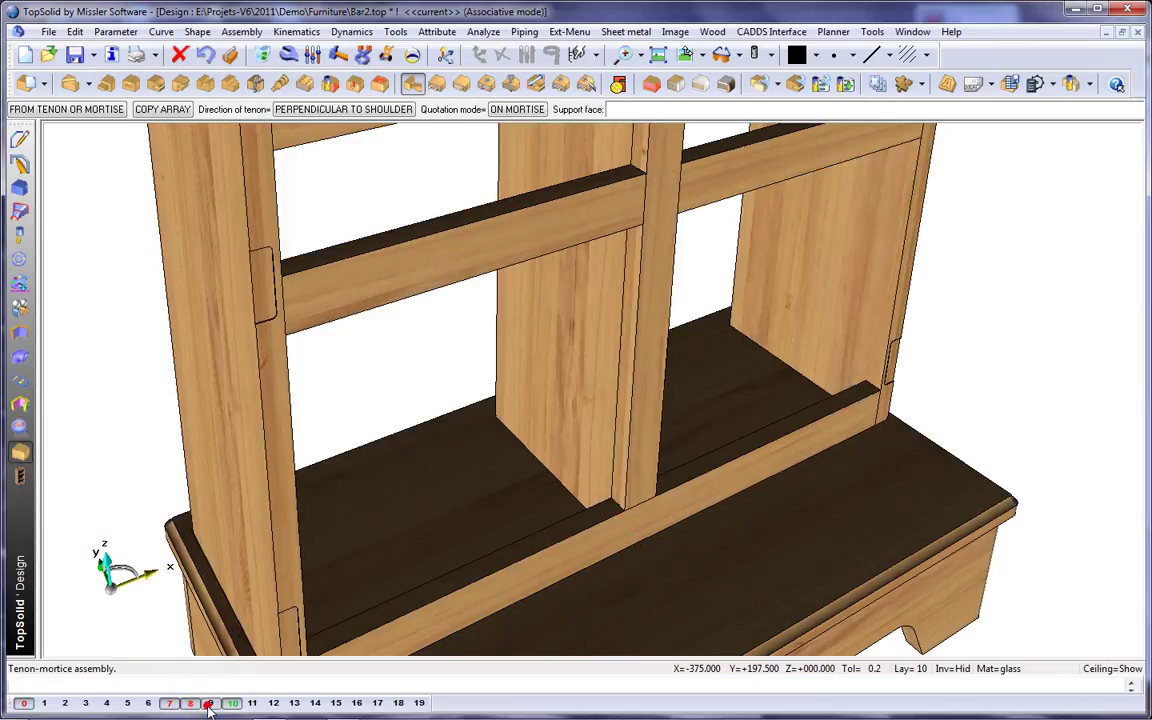
click(171, 703)
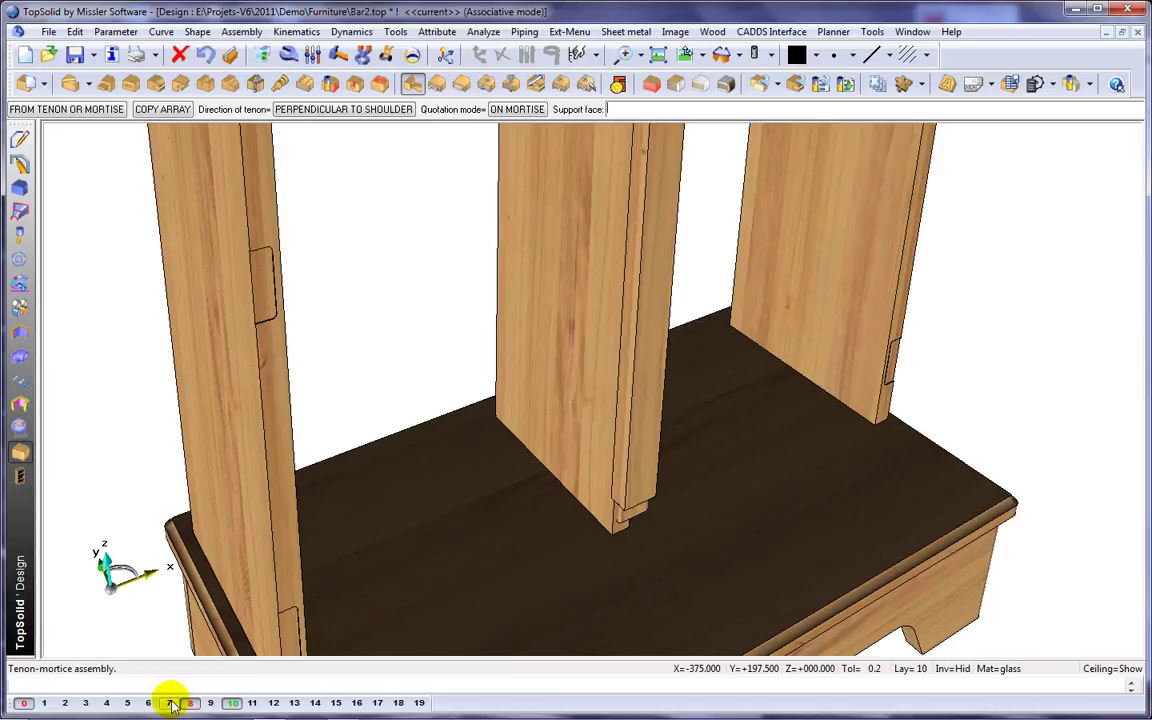
mouse_move(409, 428)
middle_down()
mouse_move(489, 406)
mouse_move(396, 386)
mouse_move(409, 420)
middle_up()
scroll(407, 411, down, 7)
scroll(458, 285, up, 2)
middle_drag(453, 293, 454, 306)
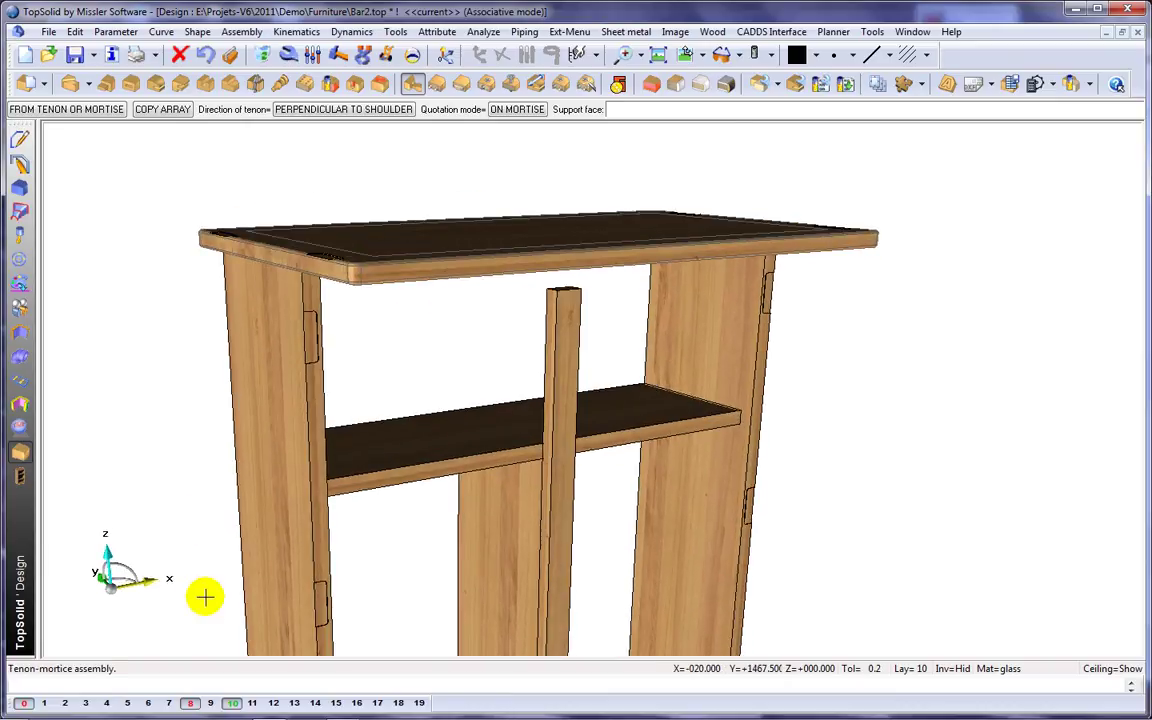
Show layer 7 and create an Oblong-1 tenon-mortise joint between the top rail and central upright, referencing the upright's side and front faces.
click(170, 703)
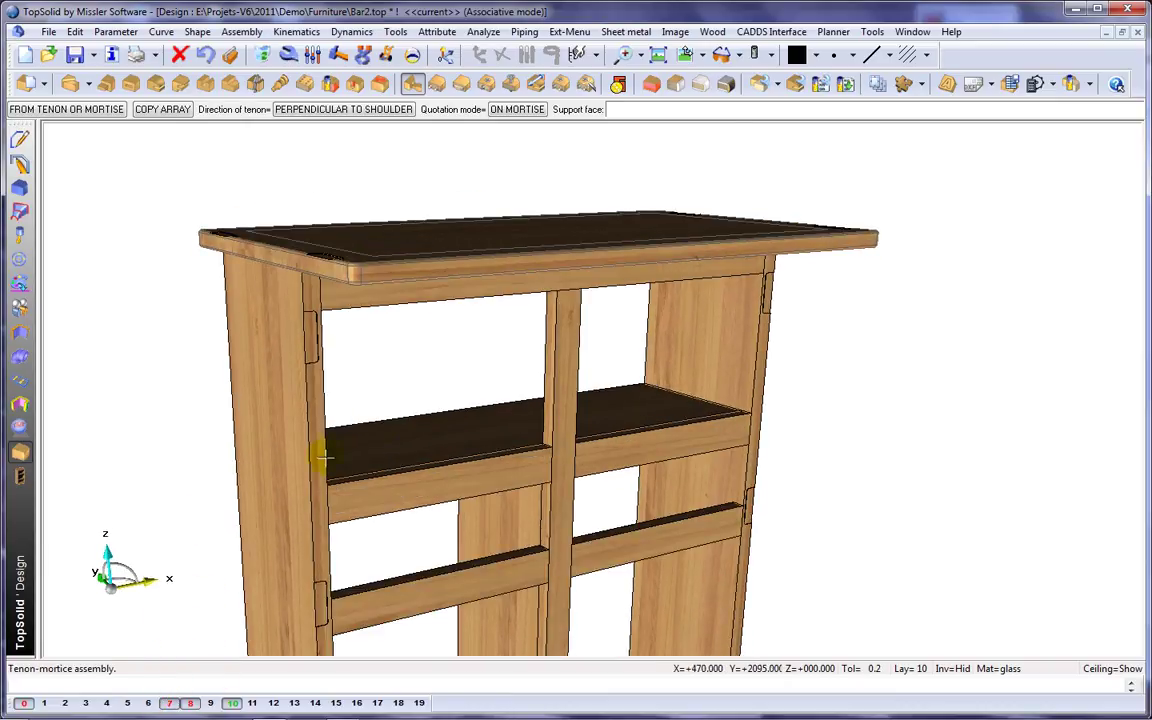
click(566, 289)
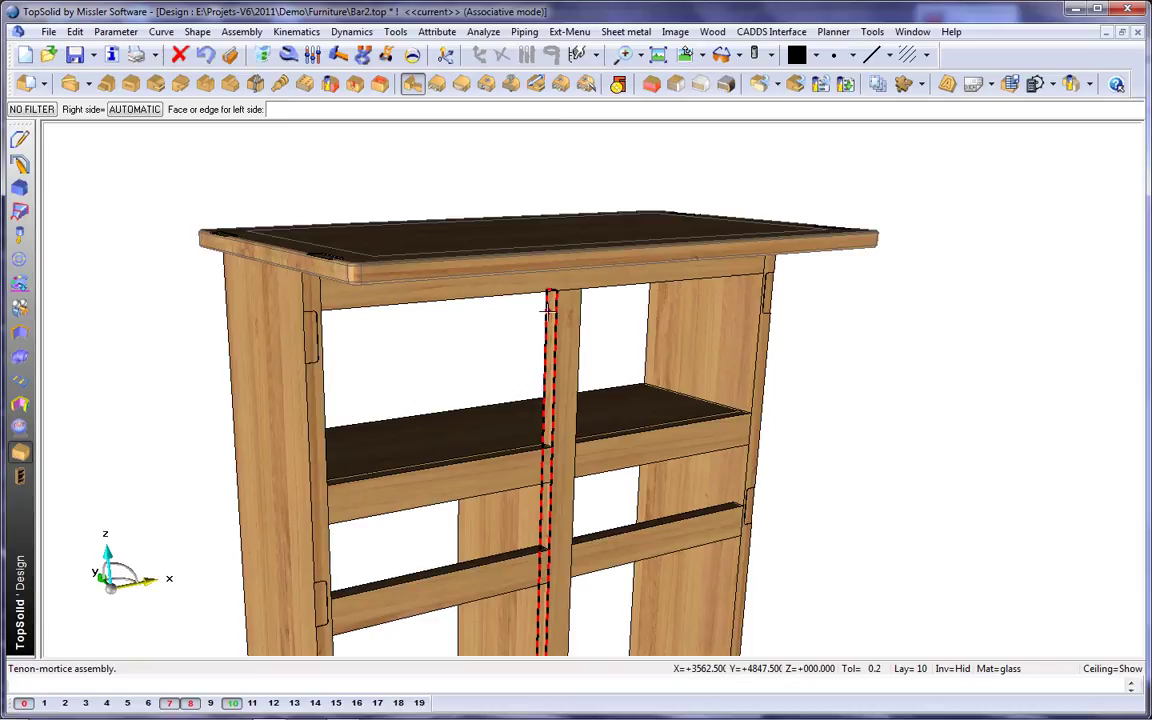
click(554, 314)
click(570, 328)
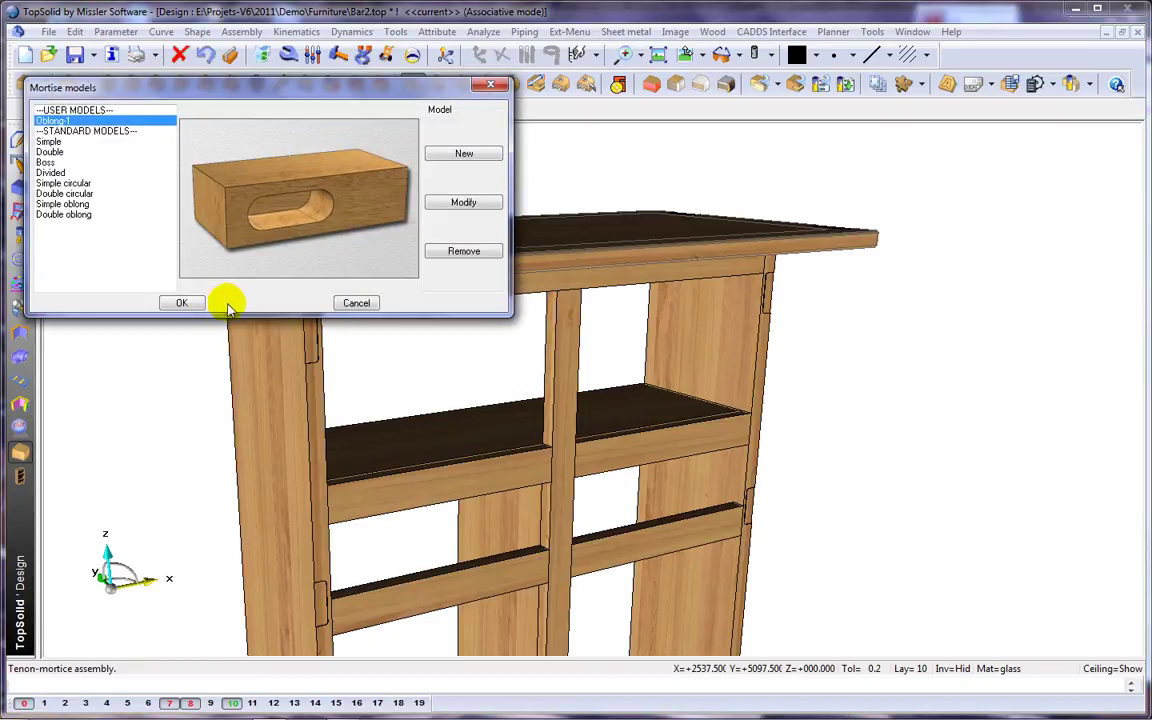
click(189, 308)
click(438, 359)
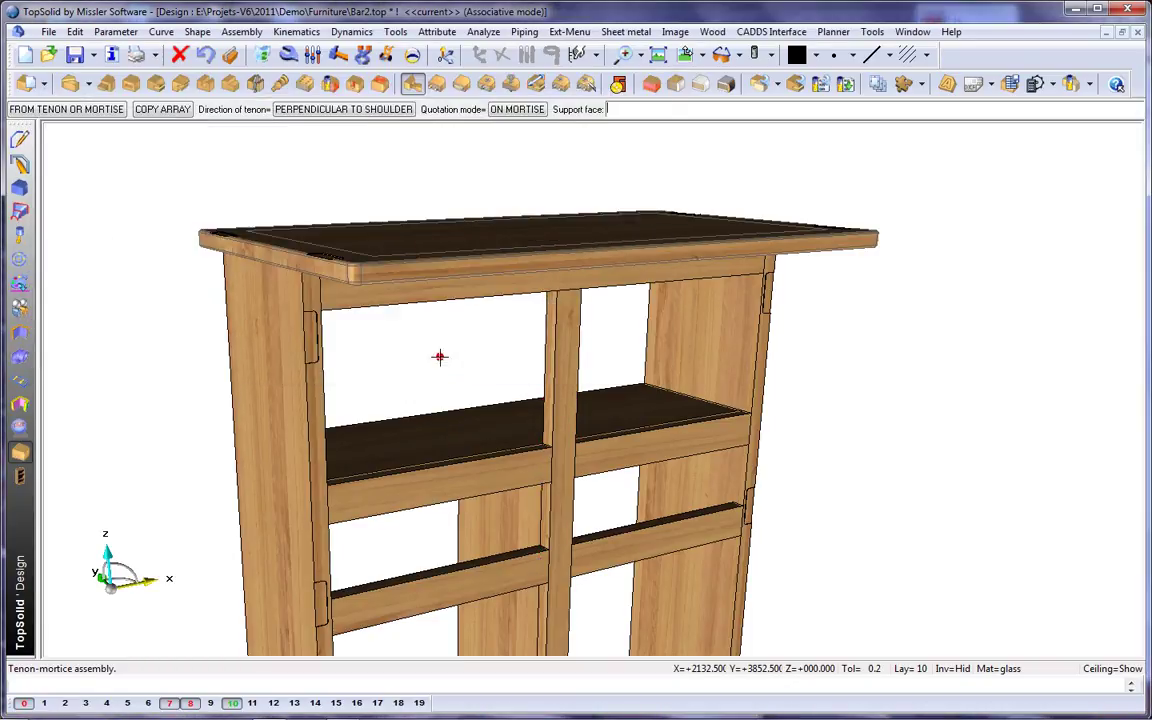
Hide layer 7 to examine the tenon on the central upright's upper end, and show the layer again.
click(169, 702)
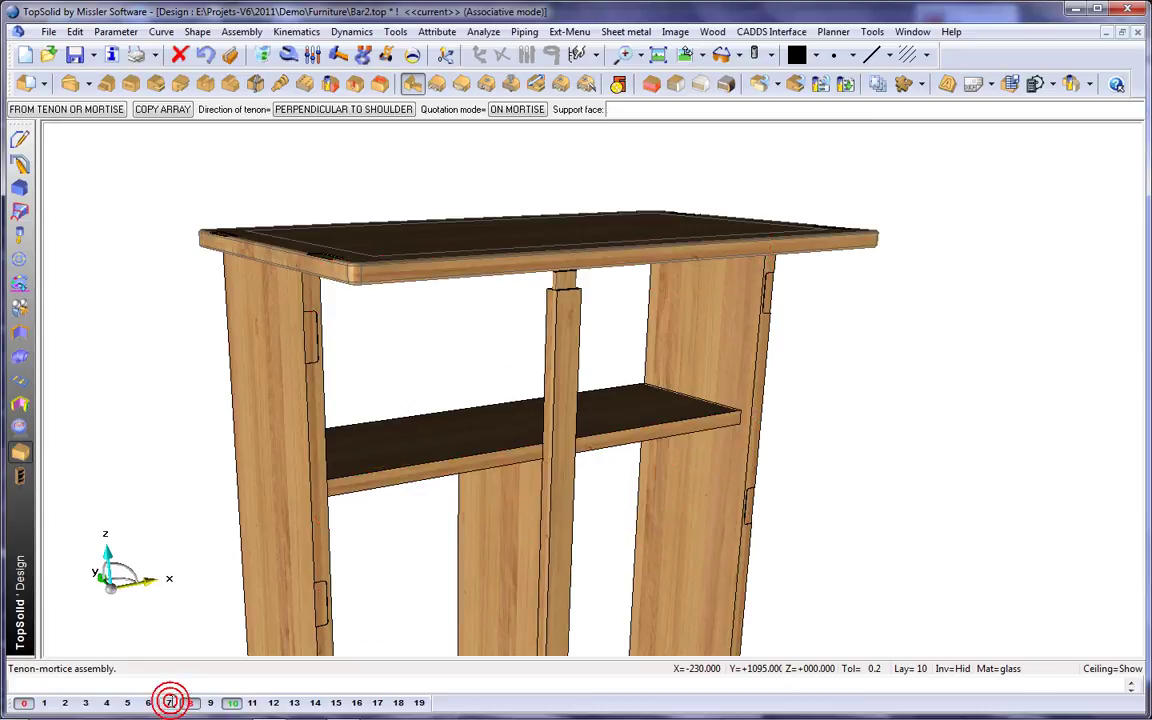
middle_drag(492, 425, 545, 452)
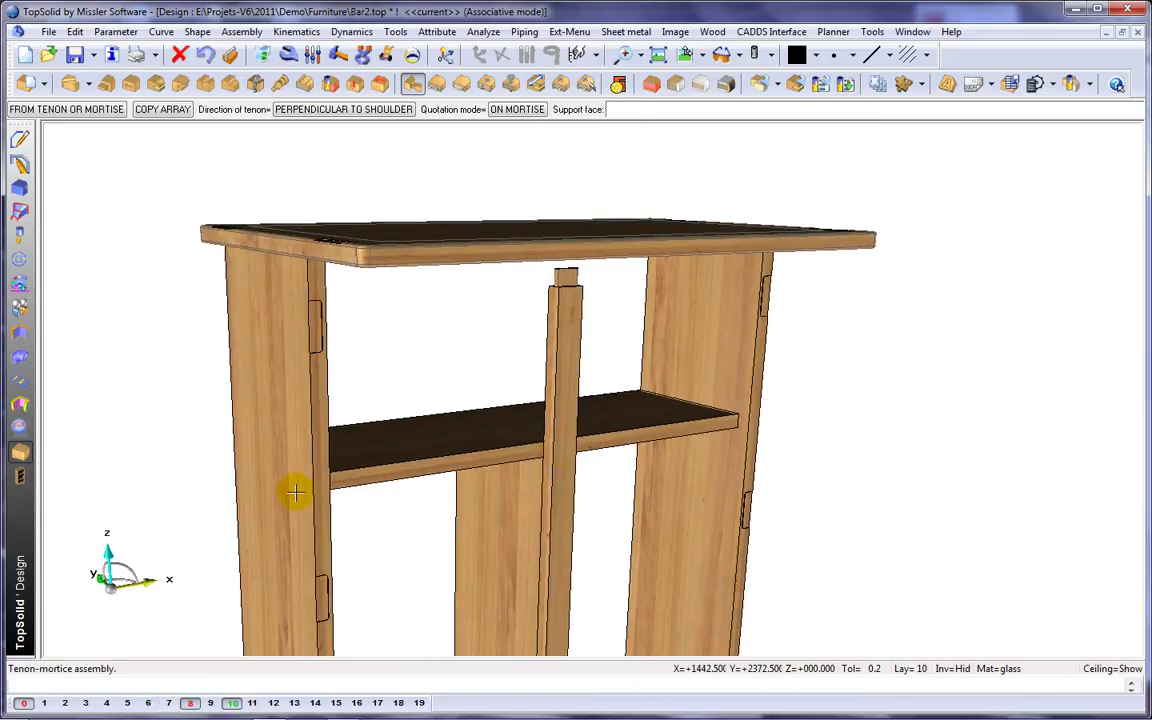
click(172, 704)
Start an automatic assembly on the main assembly, selecting all Facade-type parts plus both side panels of the cabinet.
scroll(460, 350, down, 2)
middle_drag(462, 349, 560, 257)
click(587, 83)
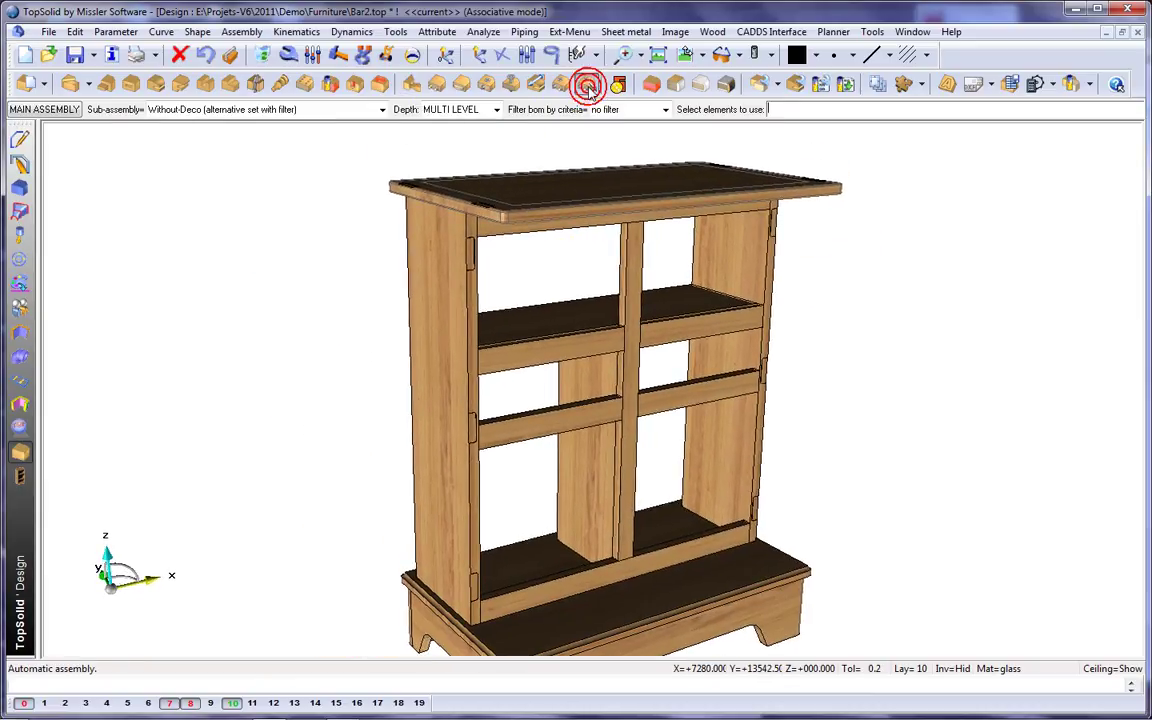
click(40, 107)
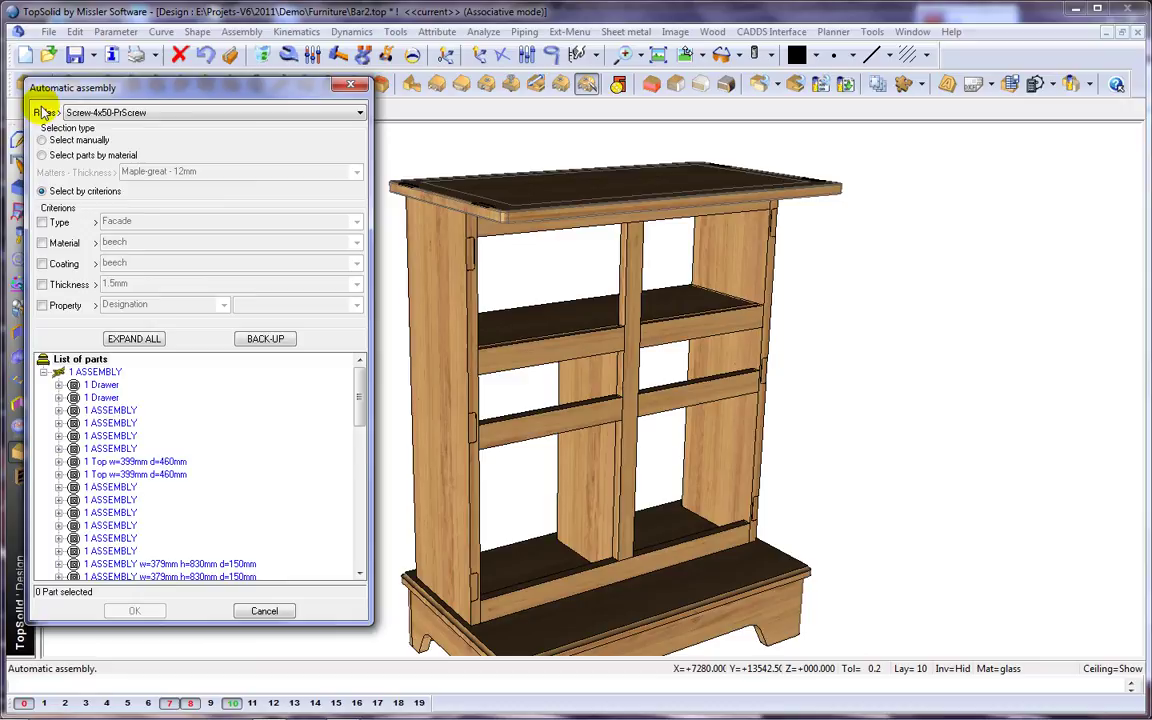
click(42, 222)
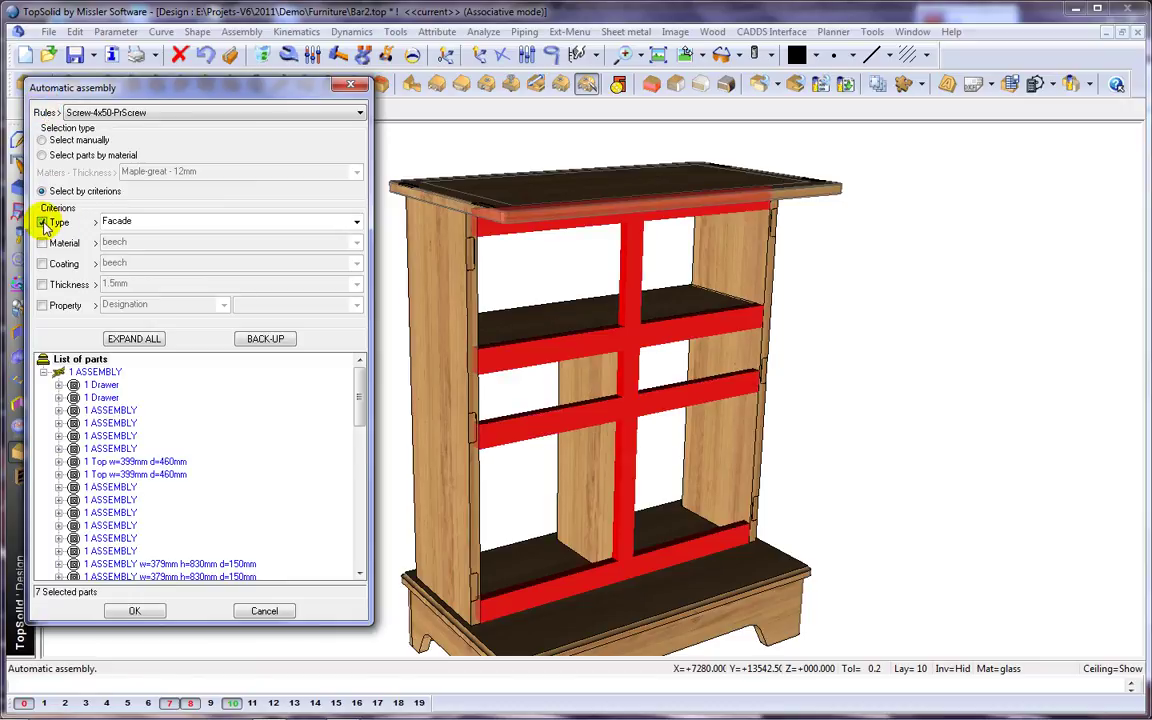
click(471, 283)
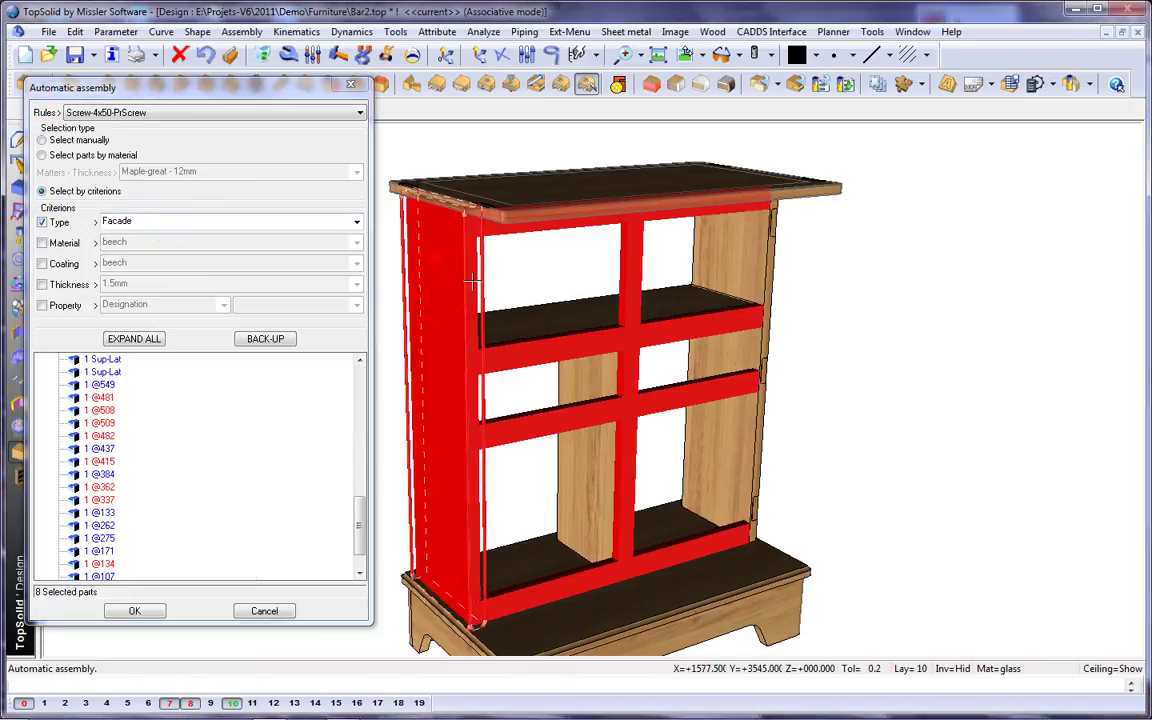
click(772, 281)
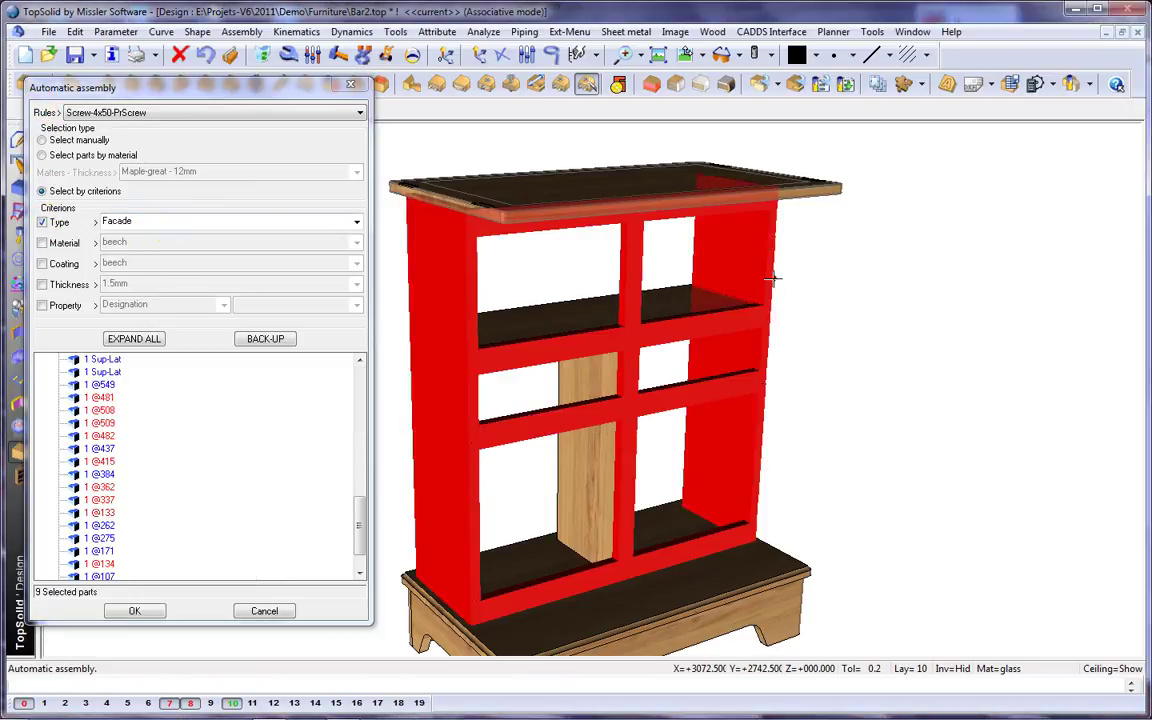
Apply the Dowel-10x30-Pr1 rule to the selected parts and use the cabinet top's upper face as the start face.
click(93, 113)
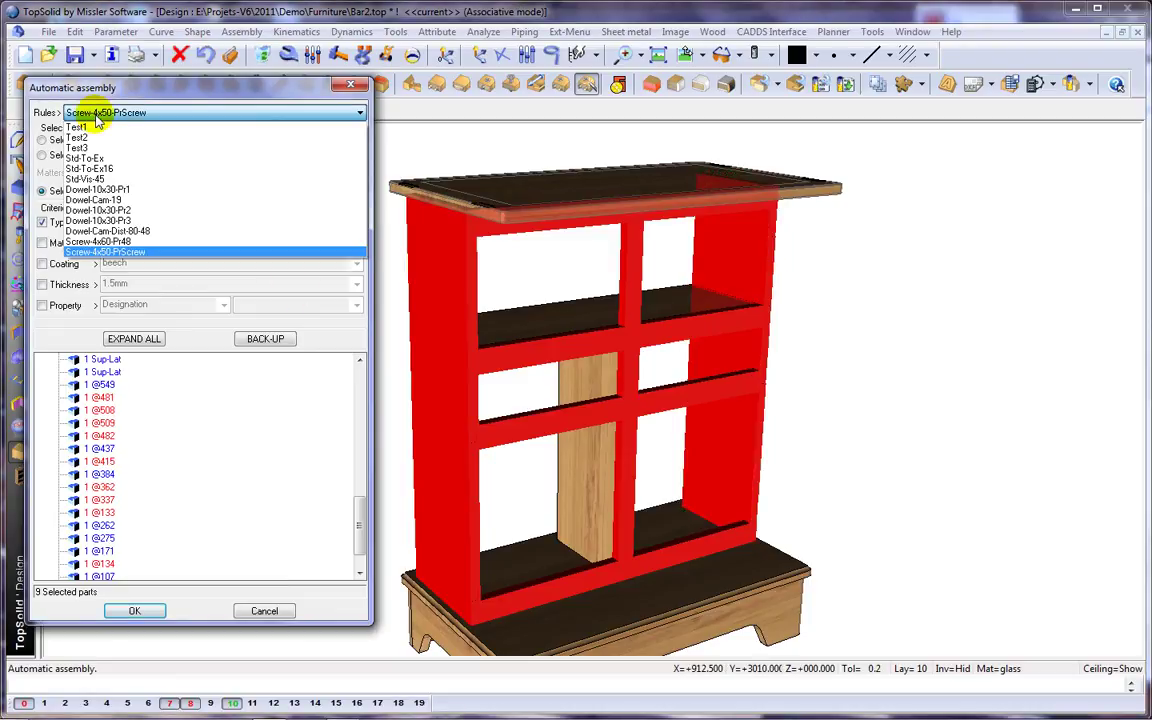
click(96, 189)
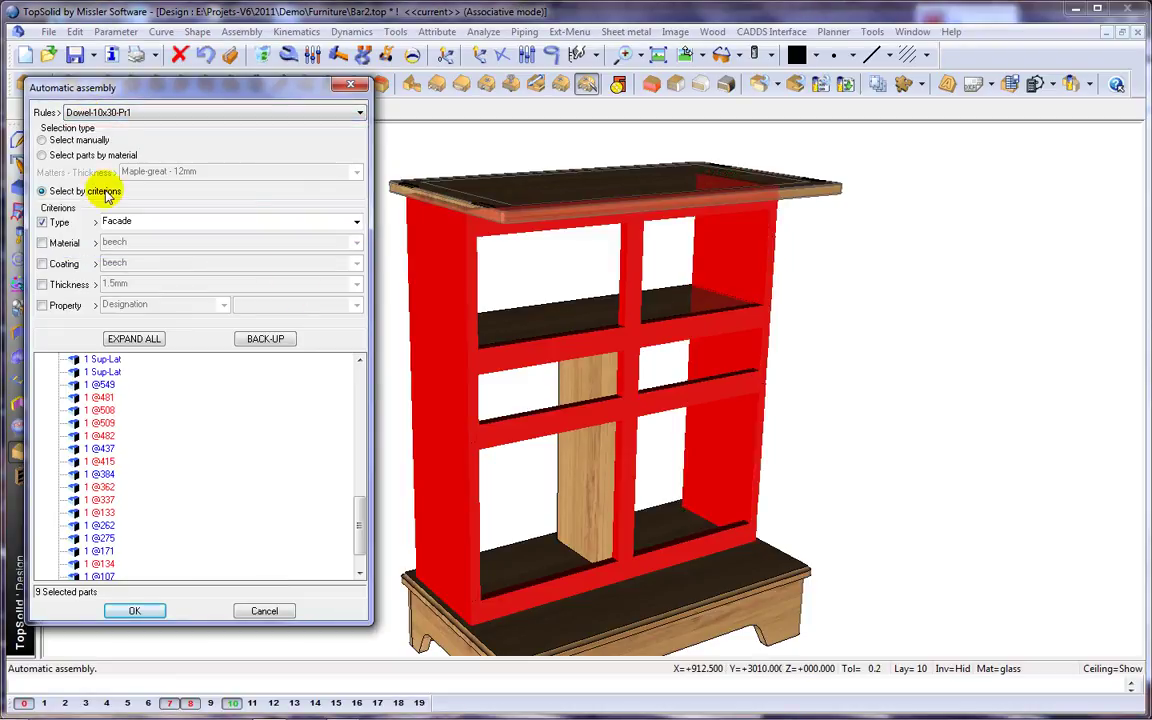
click(137, 611)
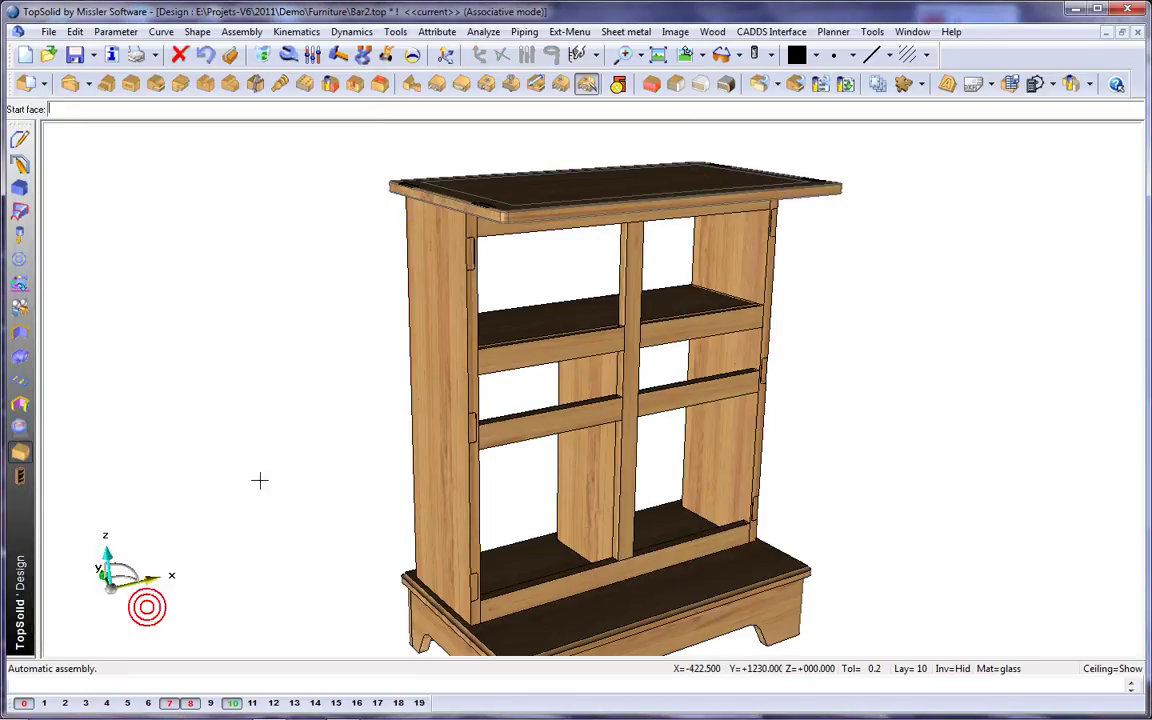
click(528, 177)
click(528, 177)
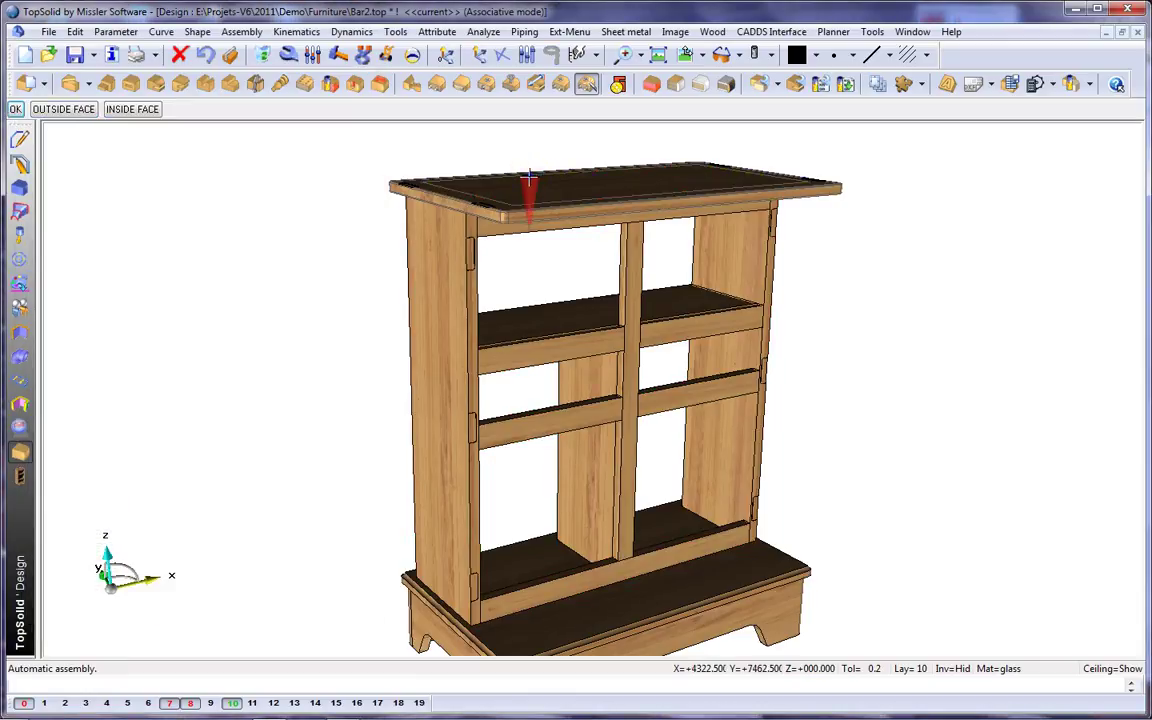
Switch the model to untextured shading, check the proposed dowels around the central upright, and create the dowel assemblies.
click(768, 54)
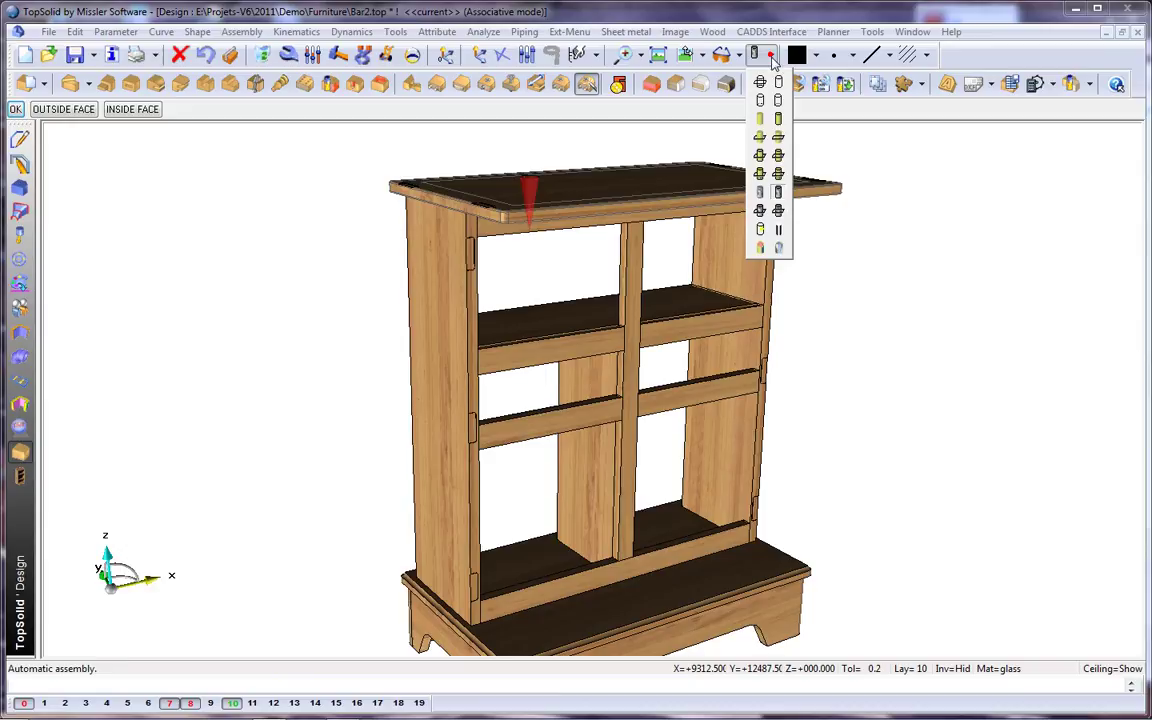
click(778, 104)
click(769, 148)
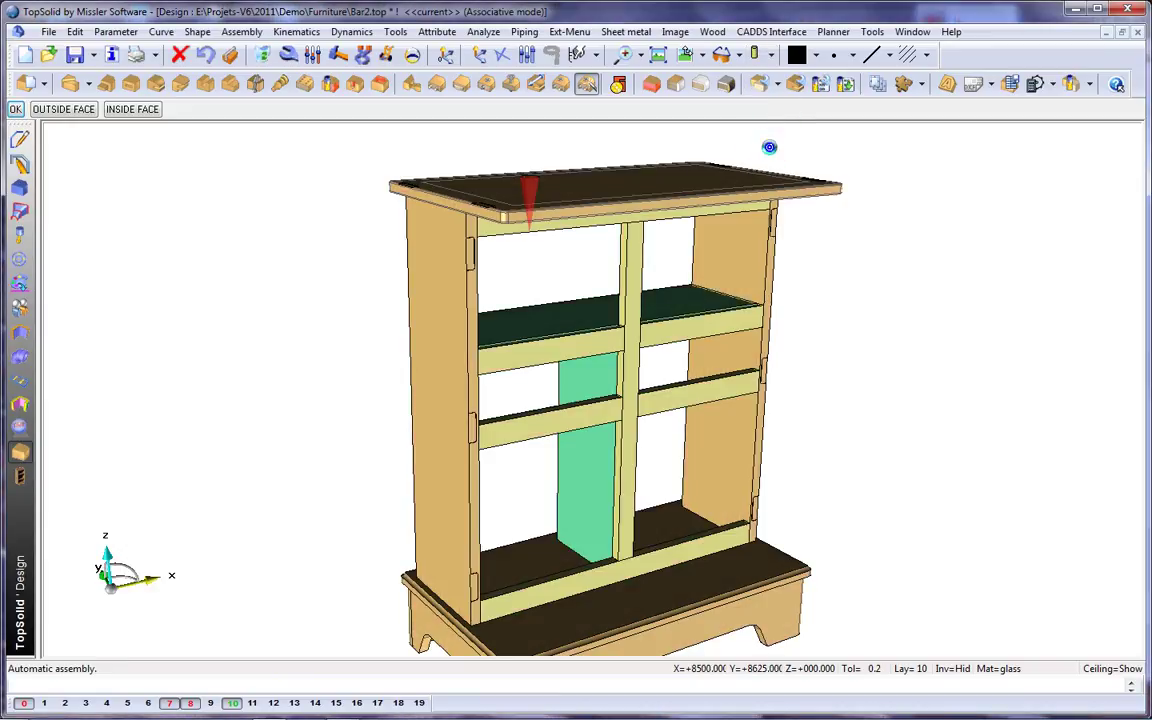
scroll(635, 340, up, 4)
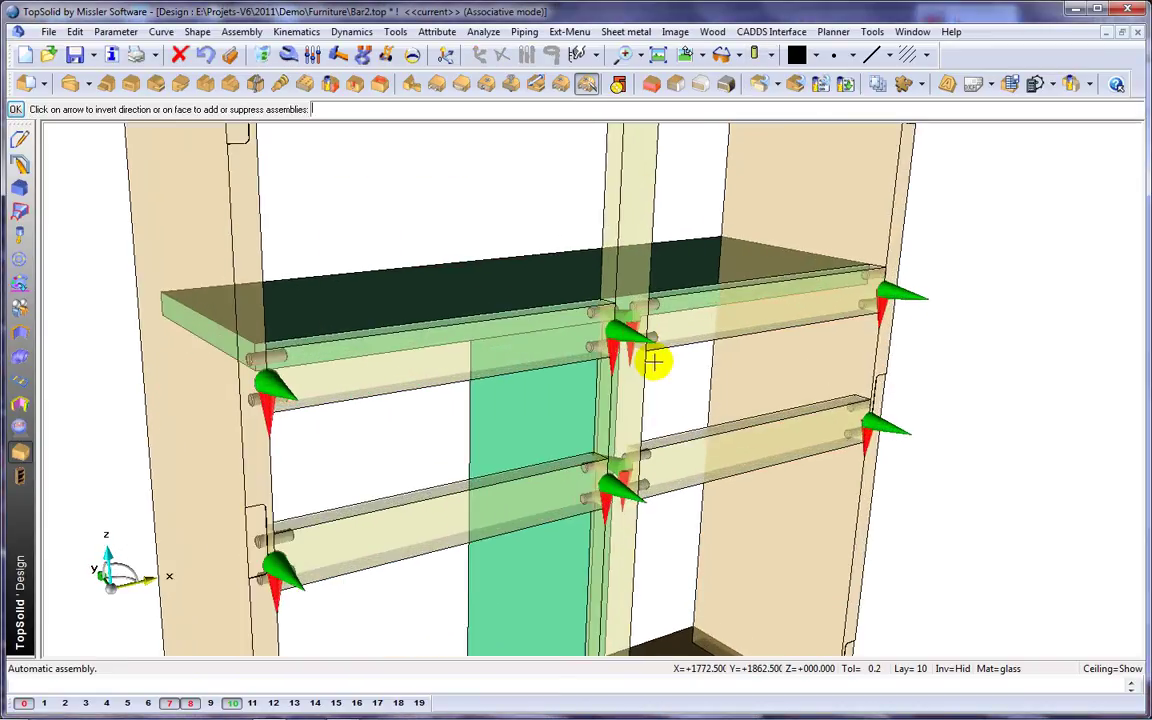
middle_drag(652, 362, 628, 358)
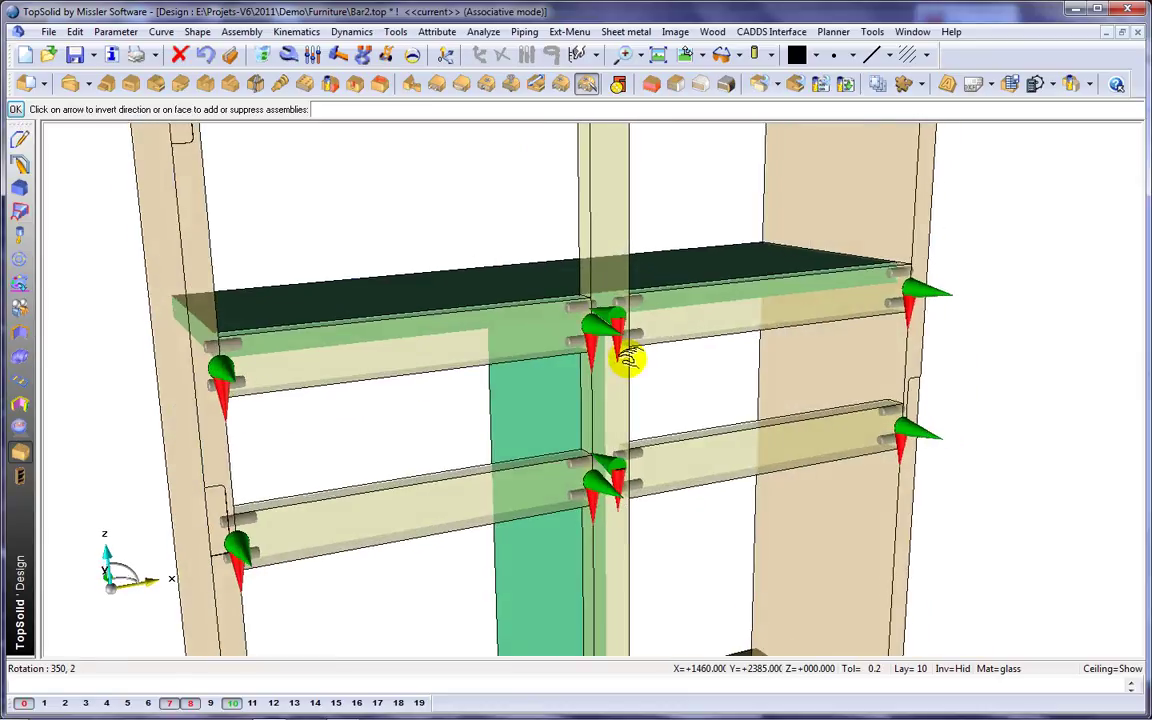
click(15, 109)
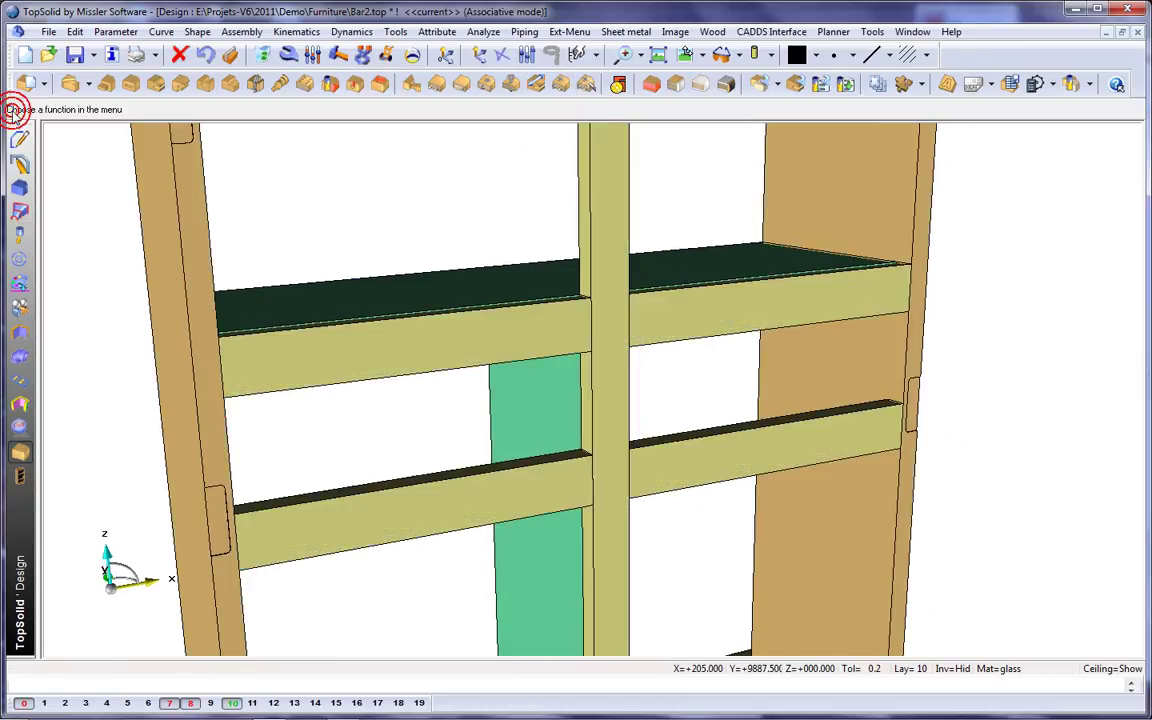
Toggle layers 7 and 8 in turn to examine the dowels on the side panels, central upright and rails.
scroll(200, 257, down, 3)
middle_drag(205, 262, 447, 267)
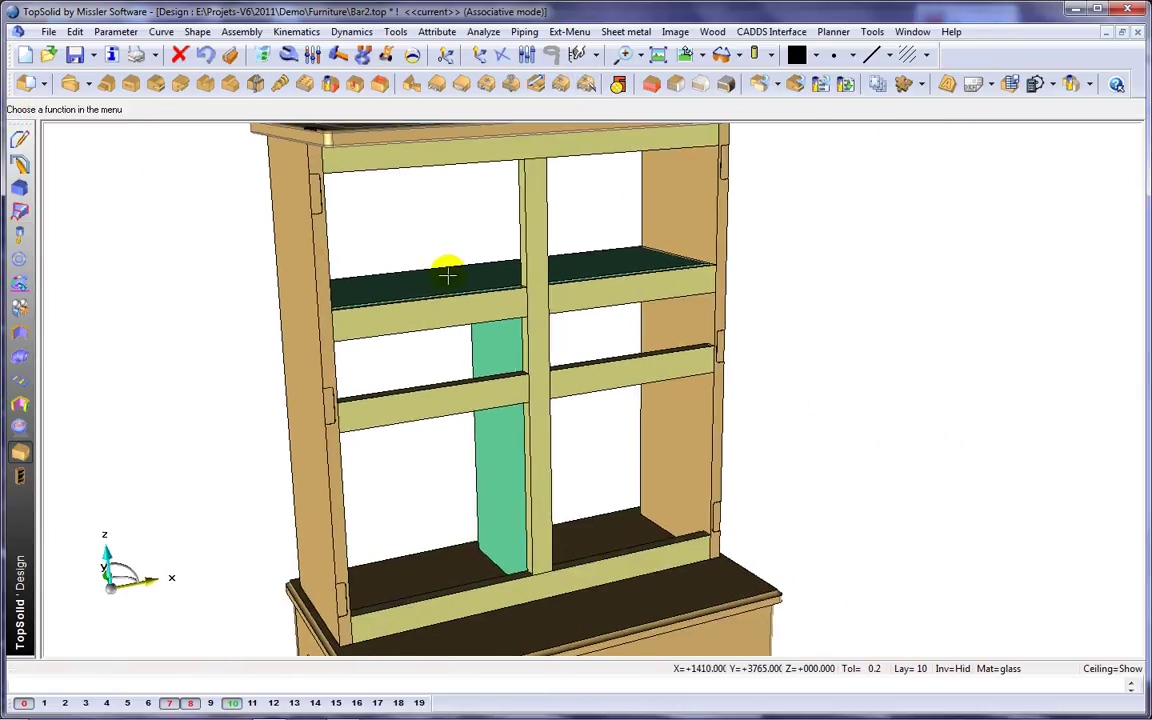
click(168, 701)
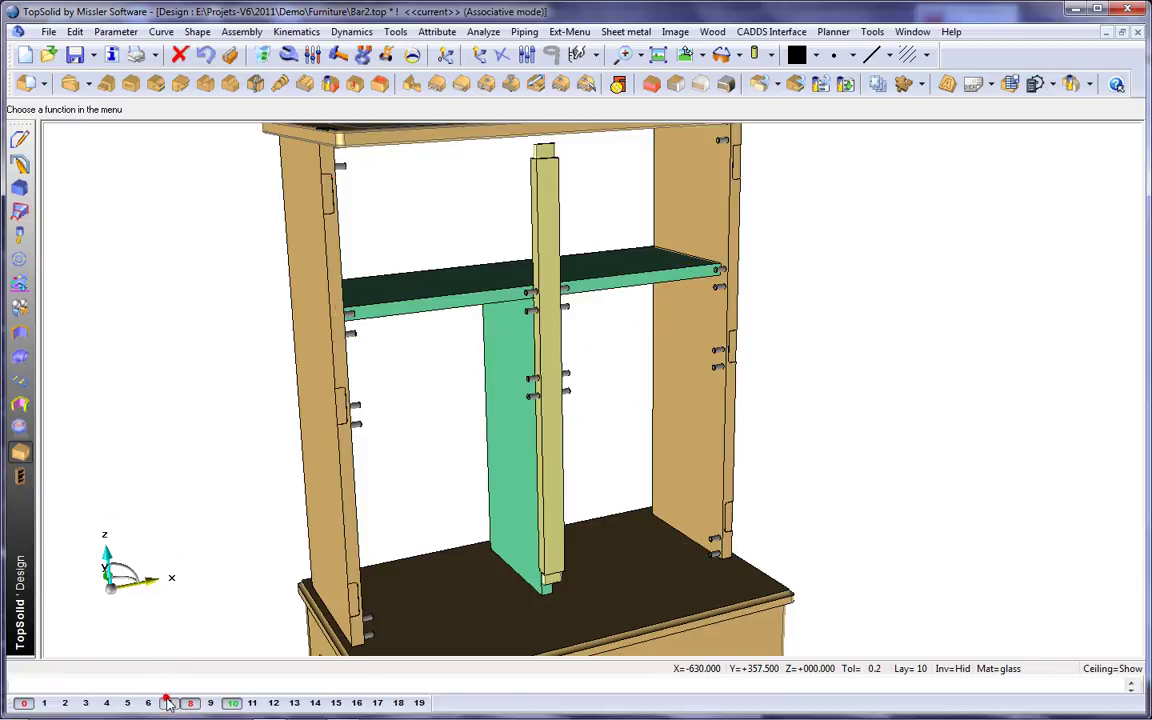
click(168, 701)
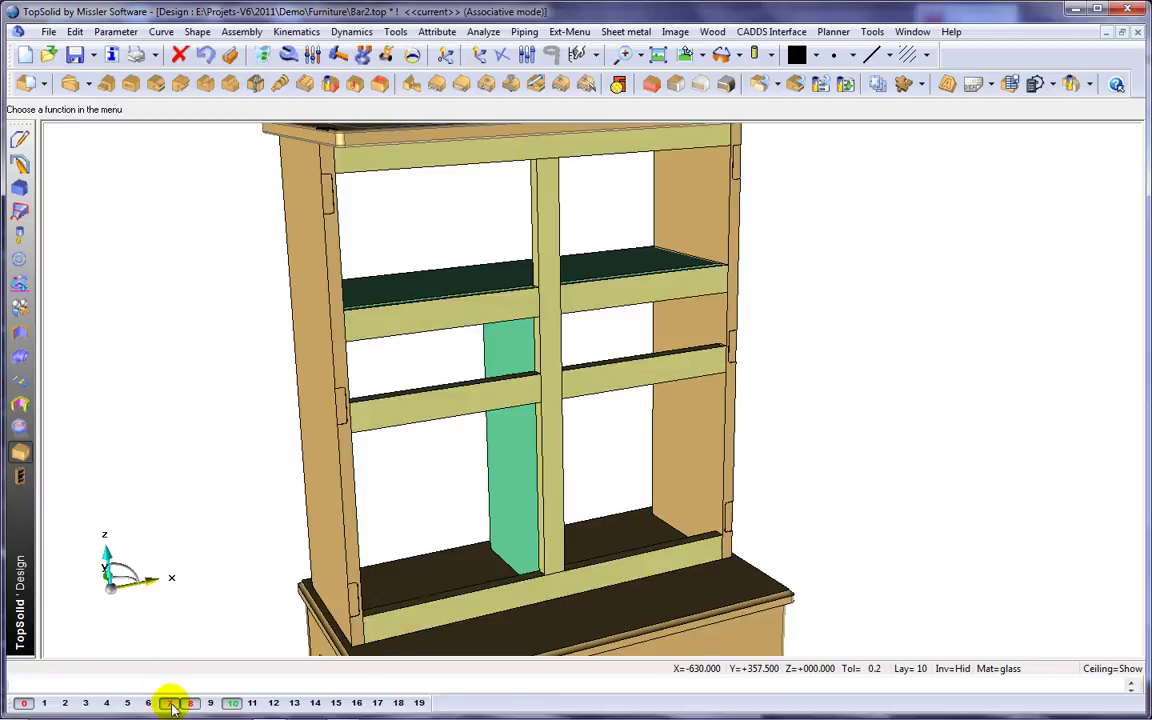
click(192, 703)
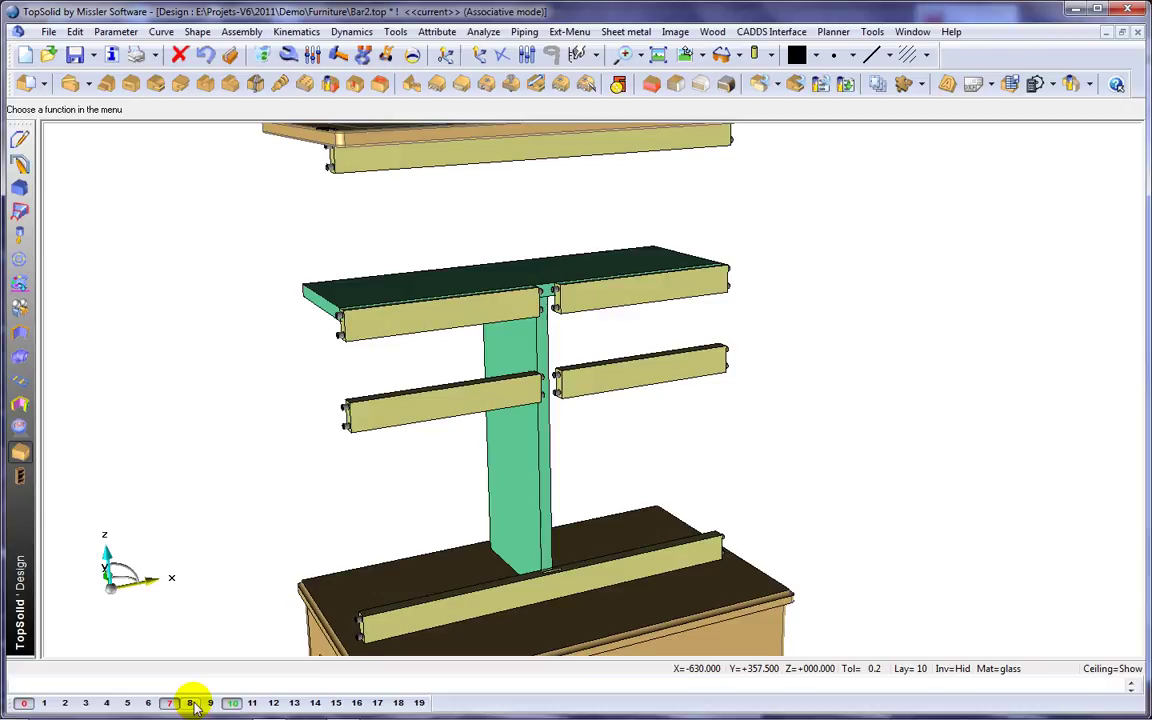
click(192, 703)
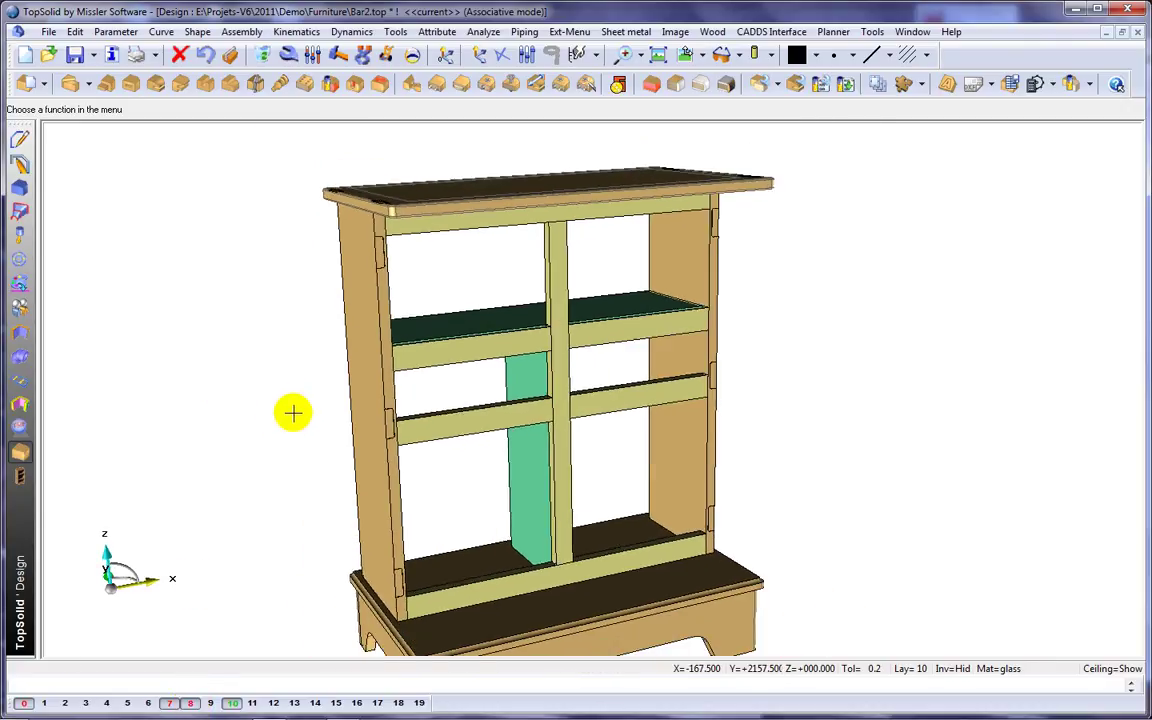
Show layer 9 and start an automatic assembly on the main assembly, selecting all parts of type Support.
middle_drag(293, 413, 296, 411)
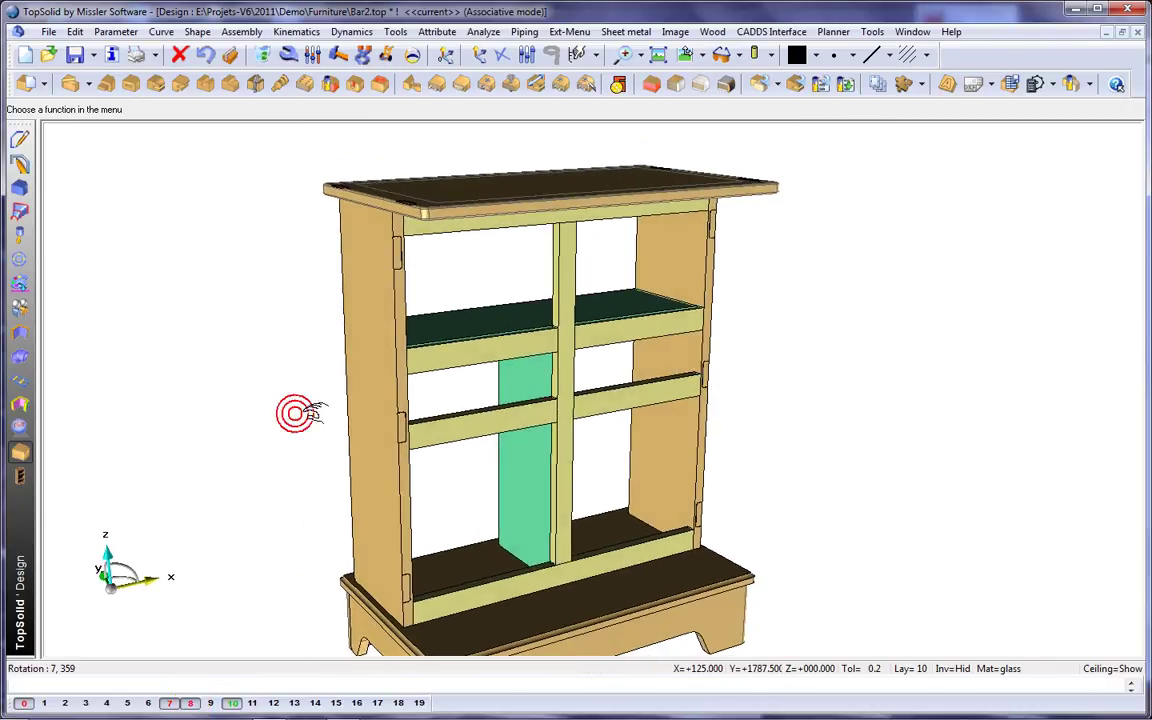
click(211, 703)
middle_drag(320, 520, 314, 478)
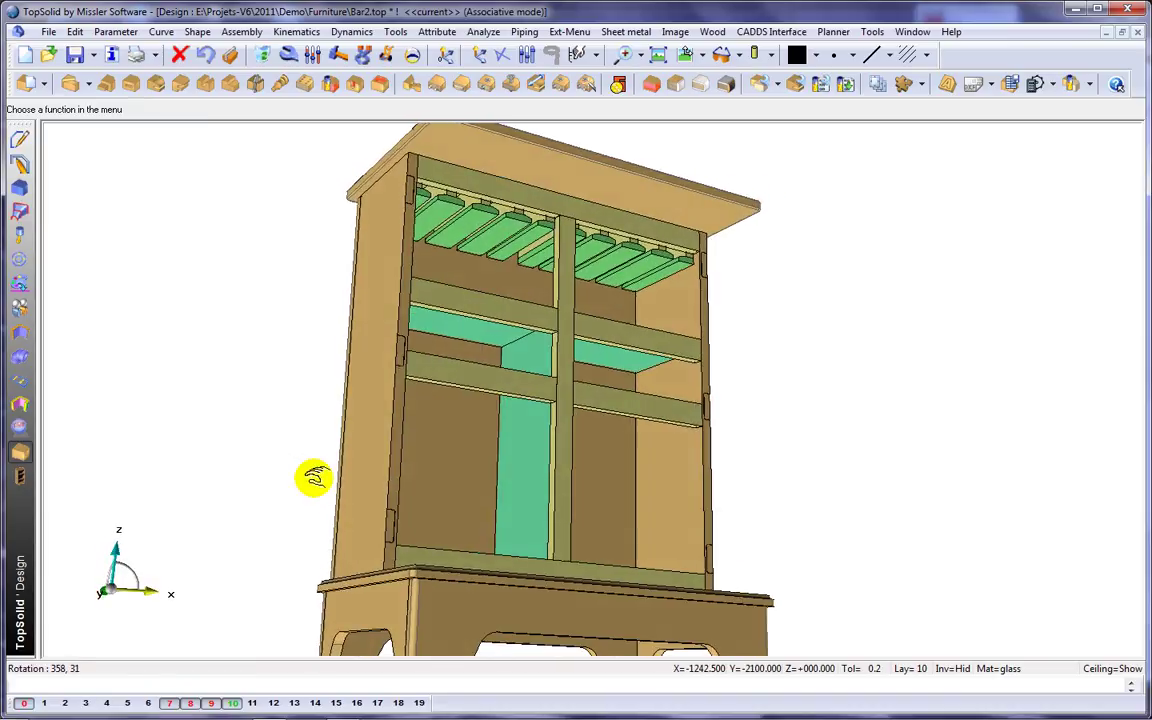
click(587, 83)
click(62, 109)
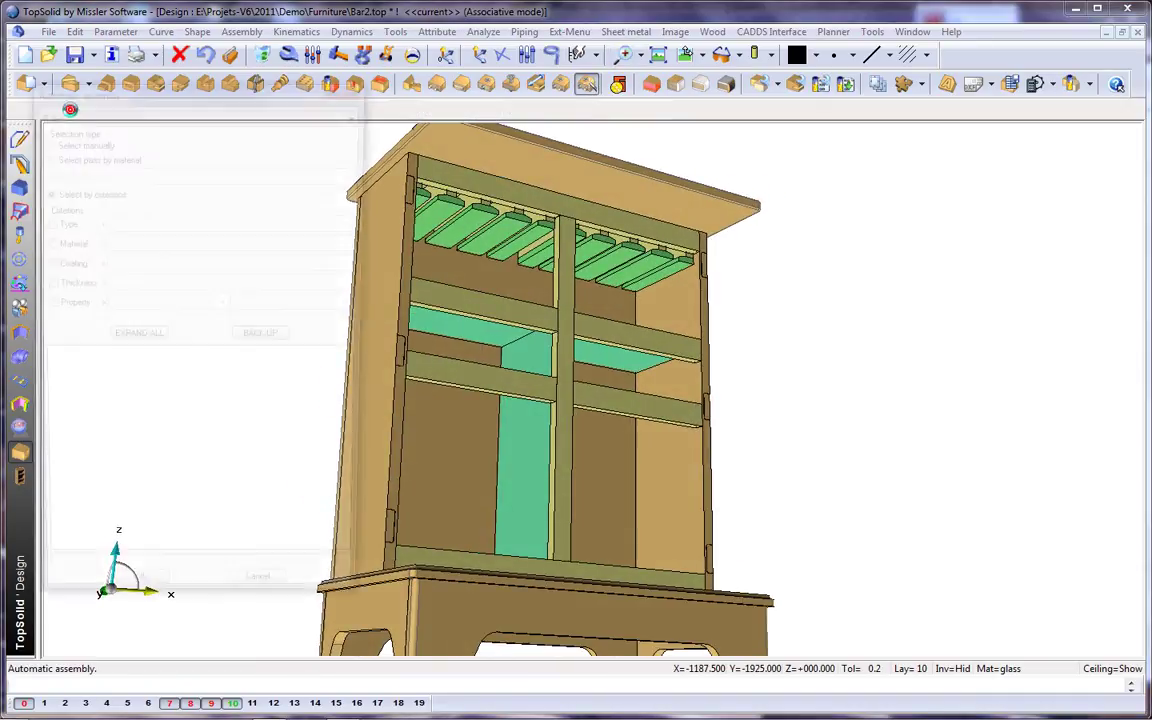
click(42, 222)
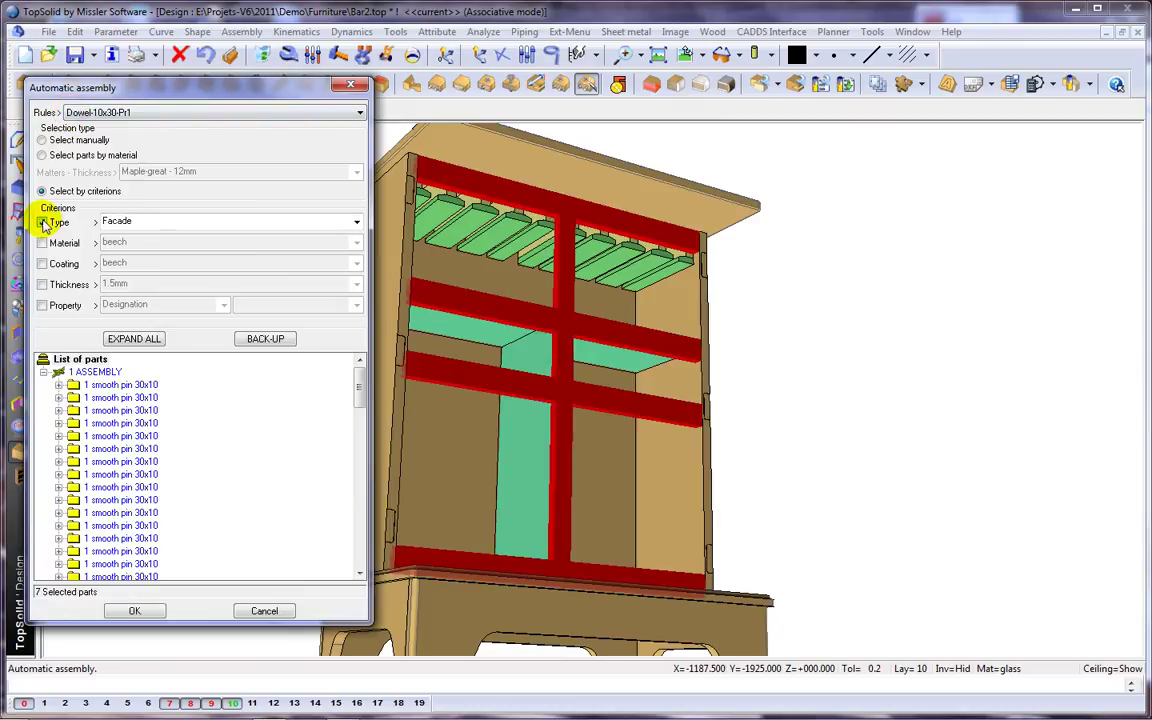
click(149, 221)
click(118, 250)
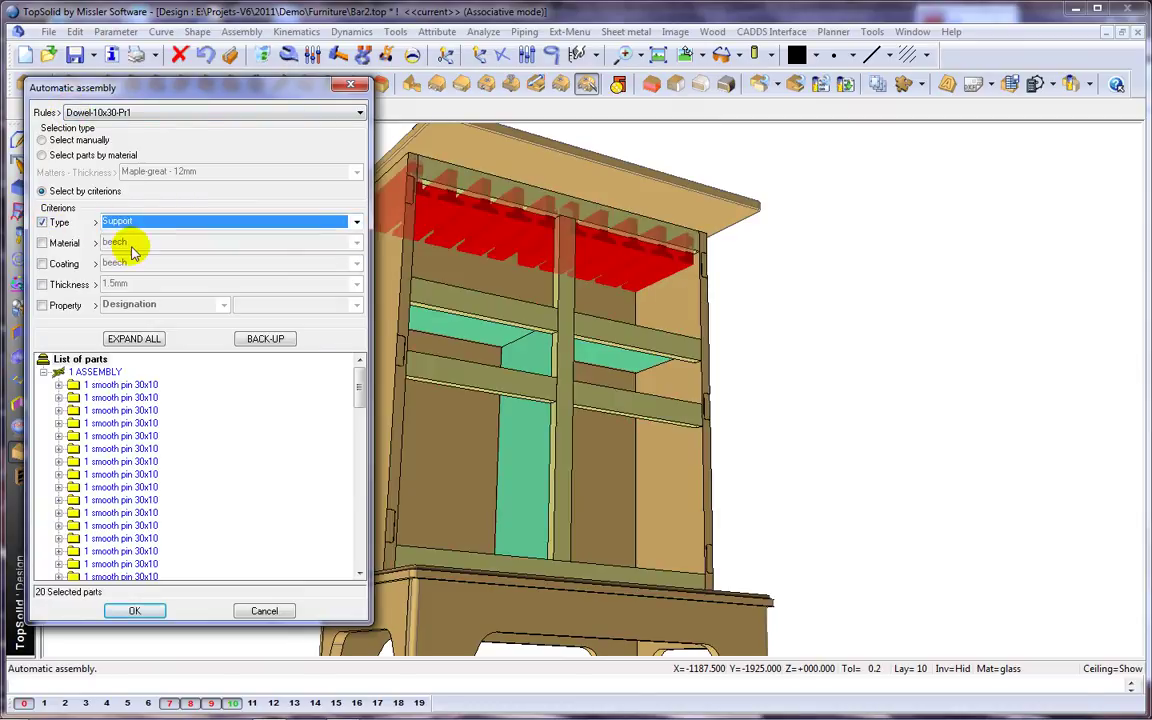
Apply the Screw-4x50-PrScrew rule to the selected supports, set its reference direction at the upper front rail, and create the screw assemblies.
click(86, 112)
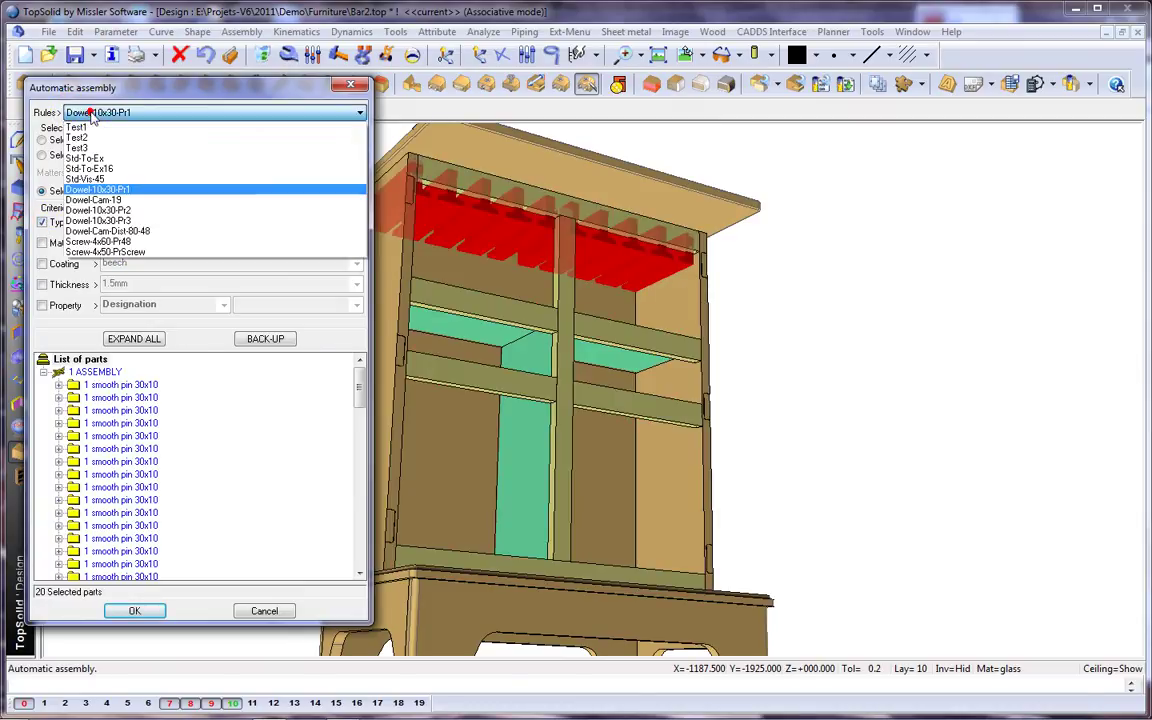
click(133, 252)
click(134, 610)
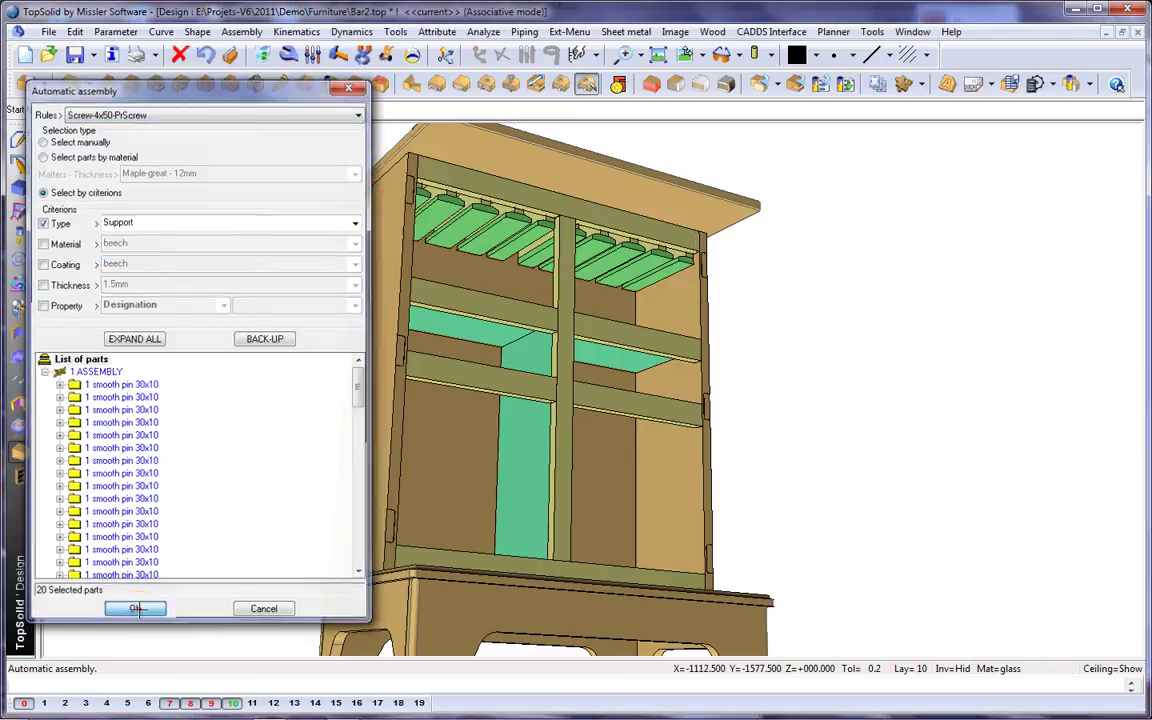
click(458, 181)
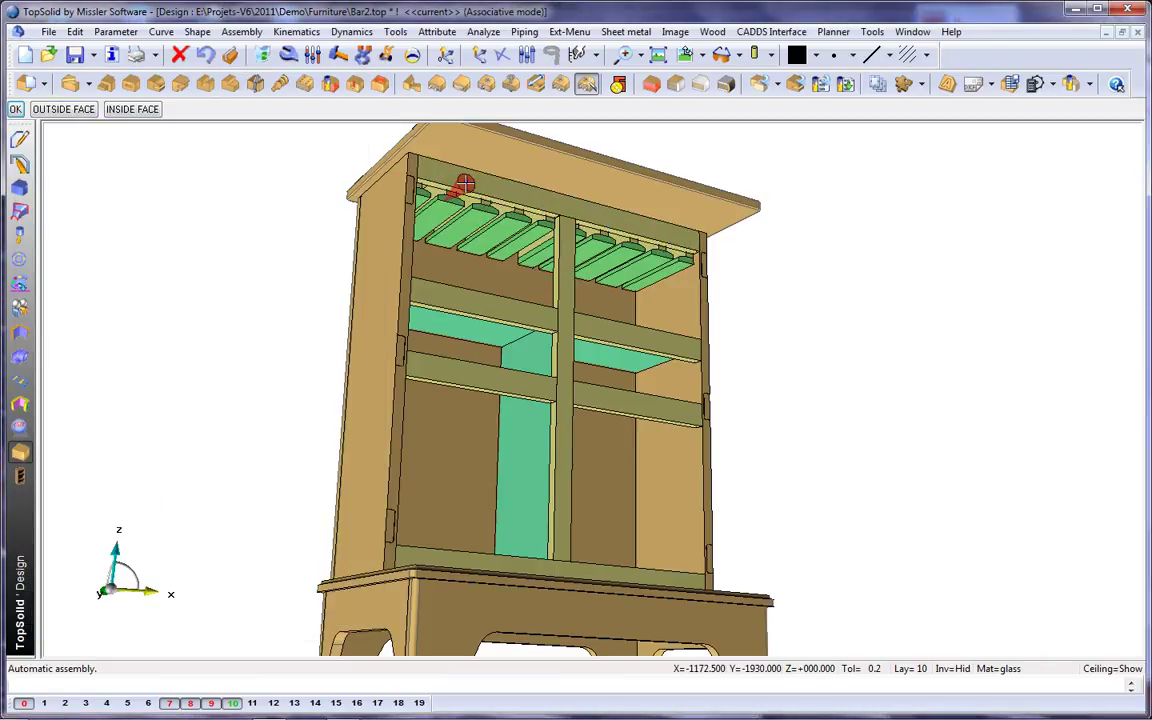
click(465, 184)
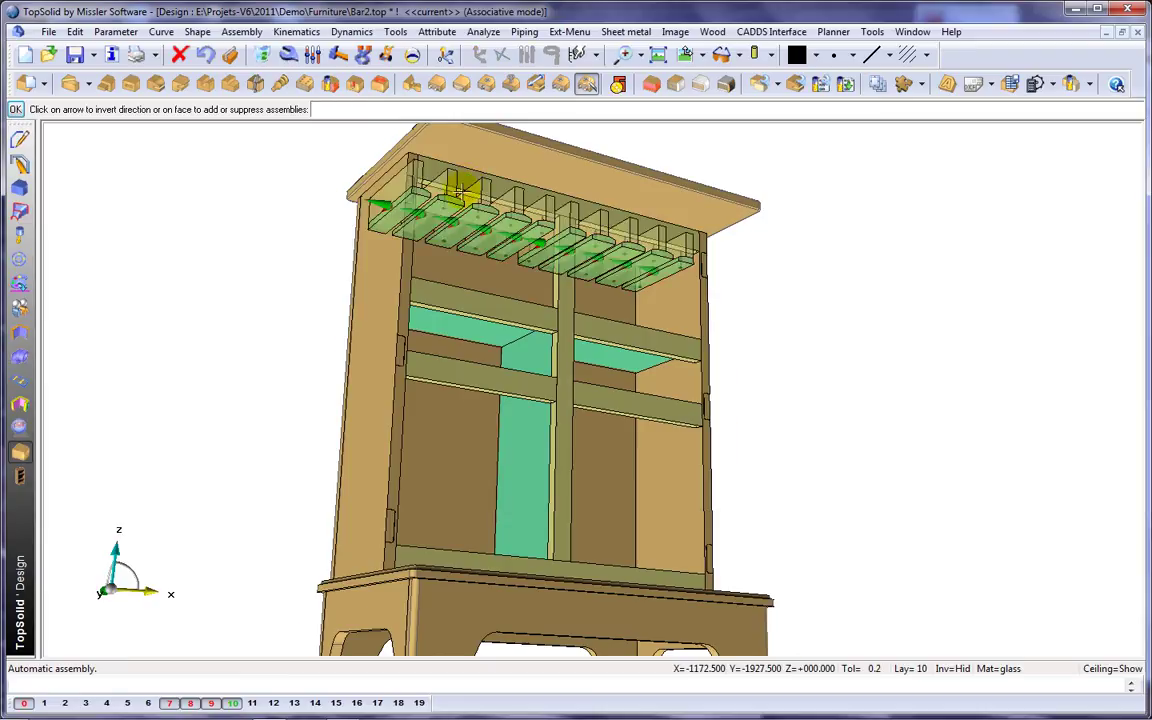
scroll(462, 190, up, 4)
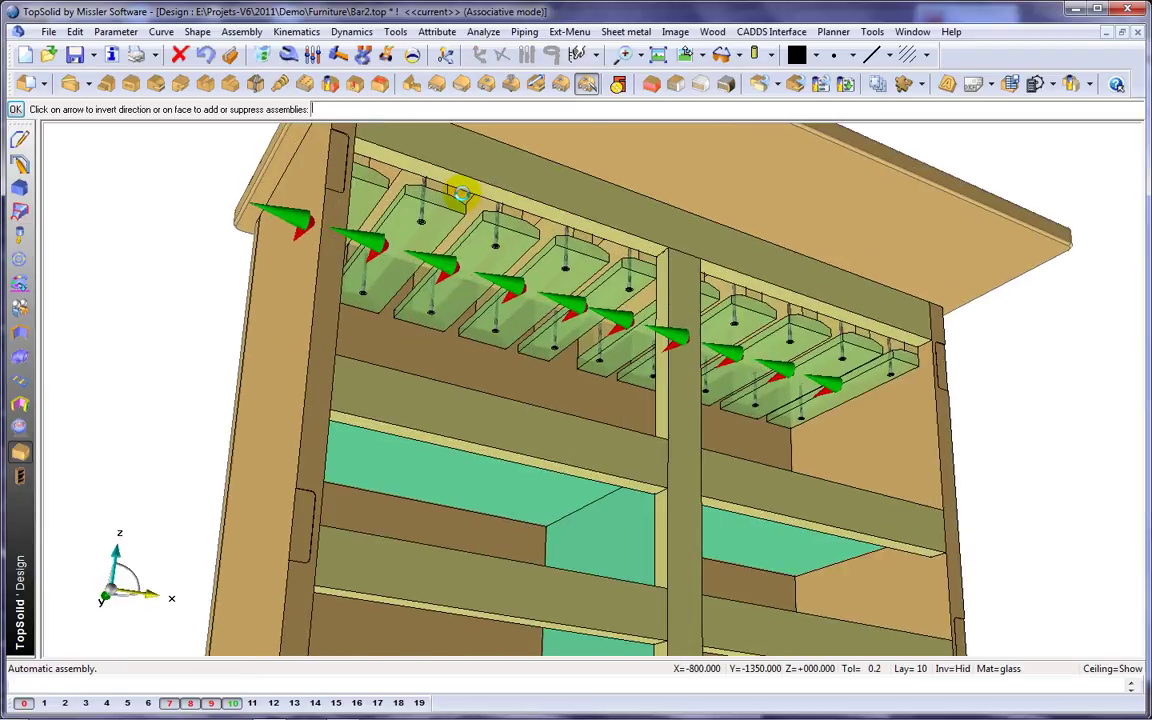
key(Return)
mouse_move(470, 205)
middle_down()
mouse_move(406, 193)
mouse_move(468, 193)
mouse_move(465, 213)
middle_up()
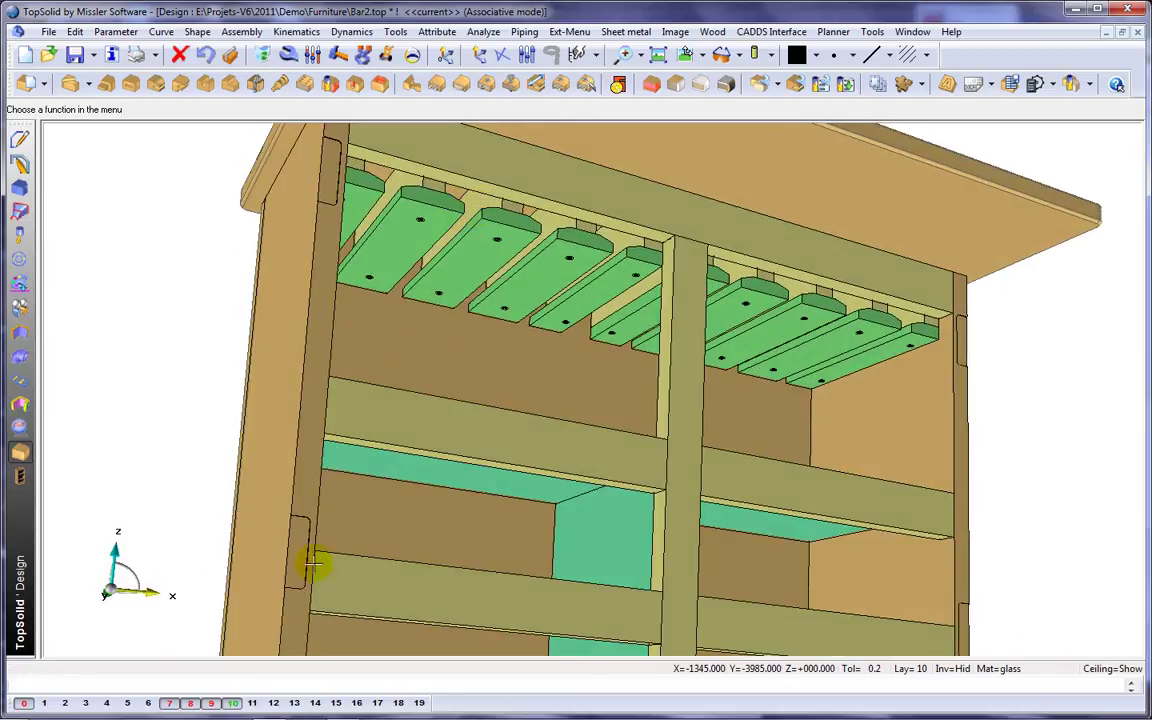
Make layer 11 current and hide layer 10 to check the screw holes in the supports.
click(251, 706)
click(231, 702)
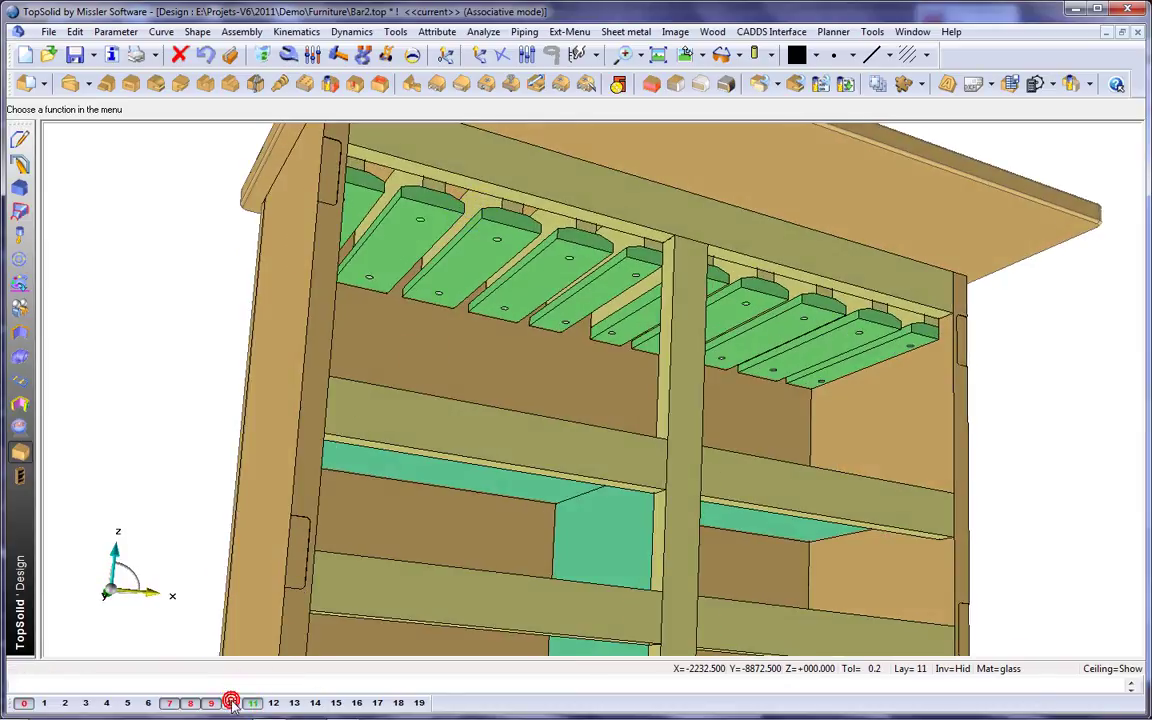
middle_drag(556, 402, 507, 340)
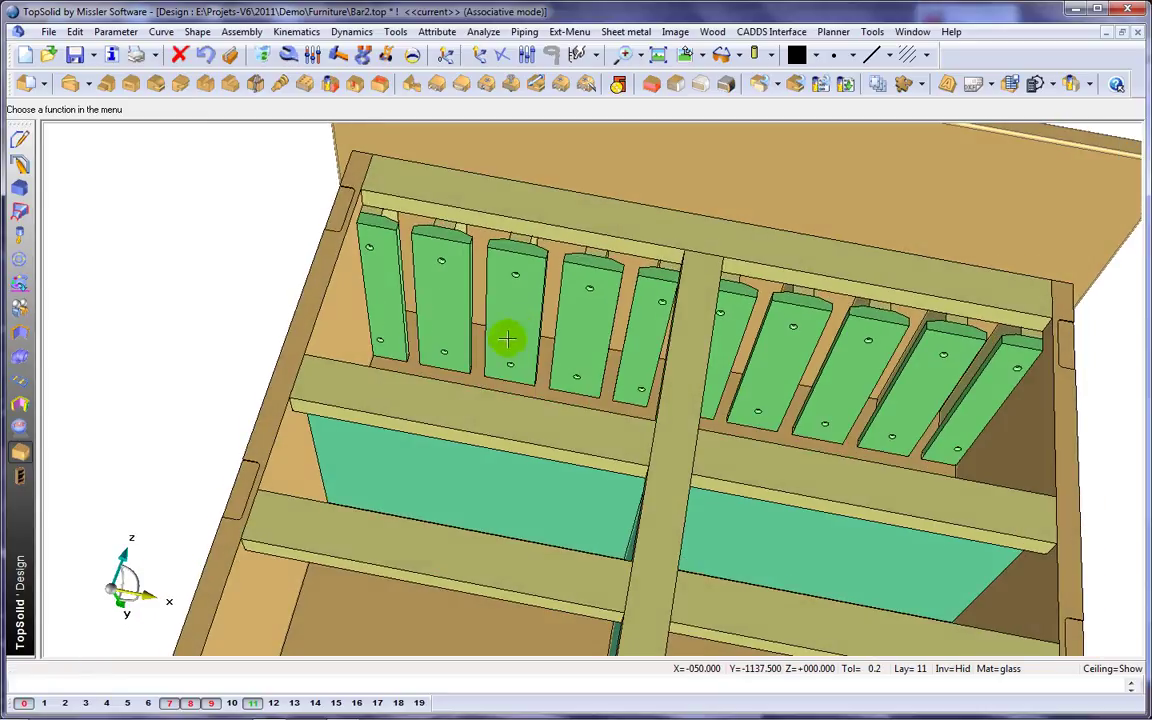
Hide layer 8 and turn layer 10 back on to examine the dowels and screws, restoring layer 8 at the end.
click(189, 702)
middle_drag(370, 276, 540, 310)
scroll(533, 313, down, 3)
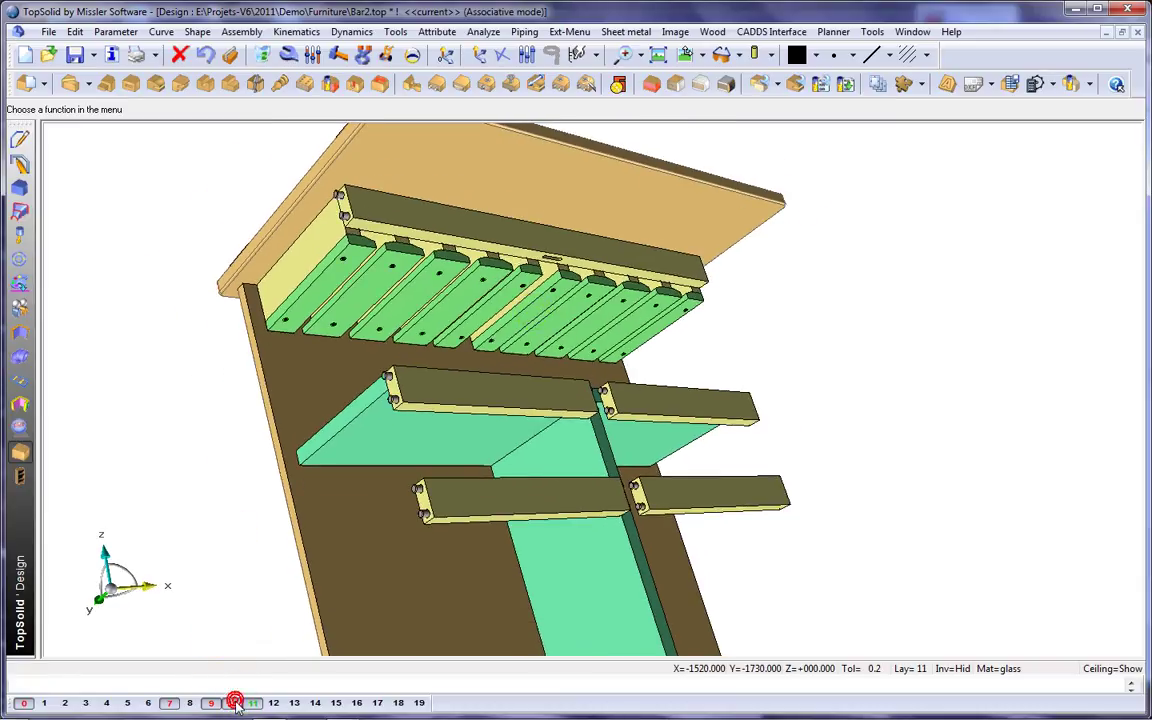
scroll(291, 285, down, 2)
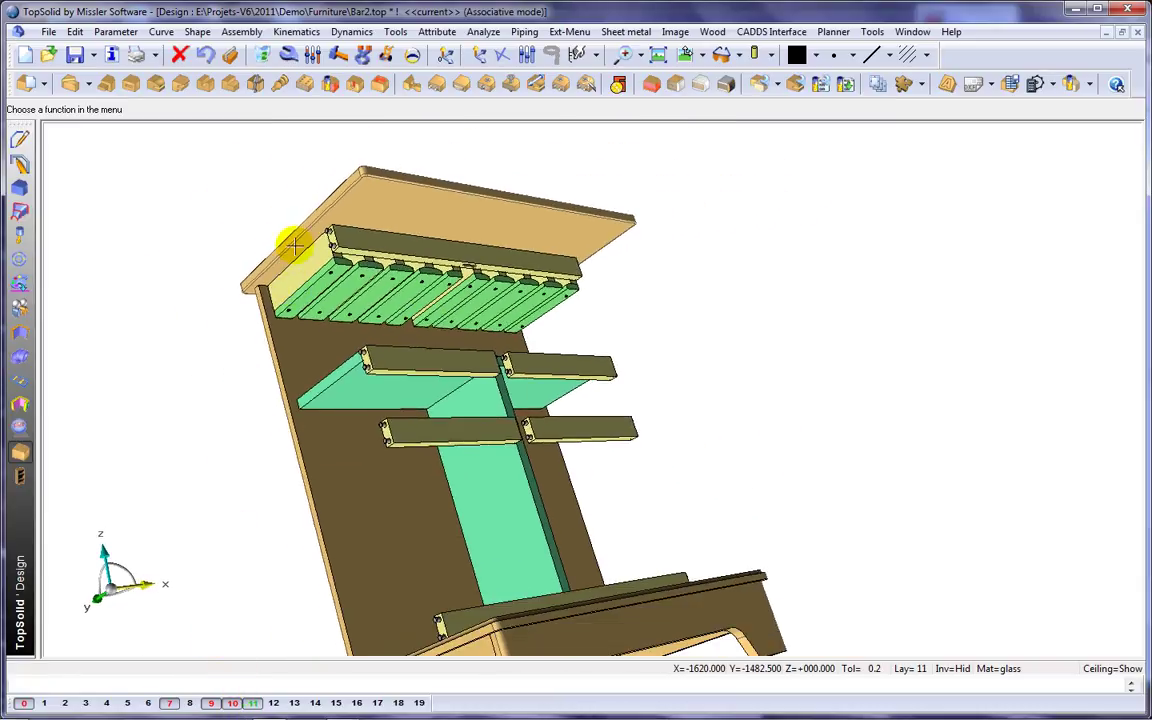
click(190, 704)
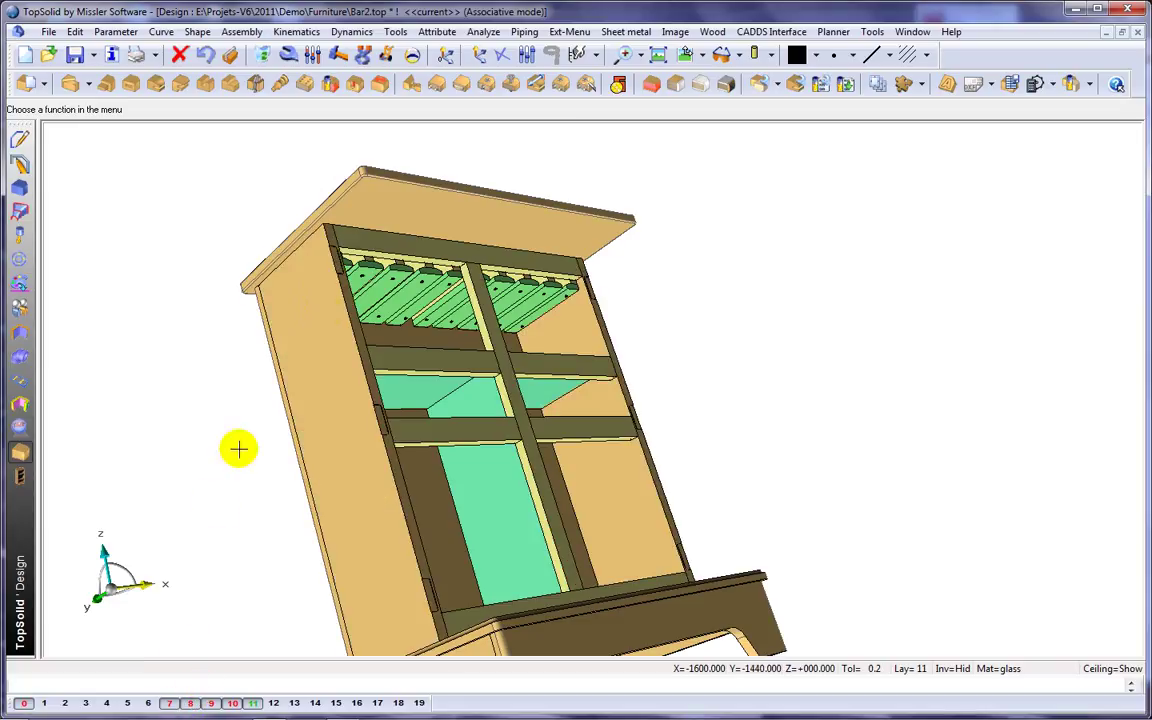
Start an automatic assembly on the main assembly and select both side panels, the central partition, the shelf and the base's top panel.
click(588, 86)
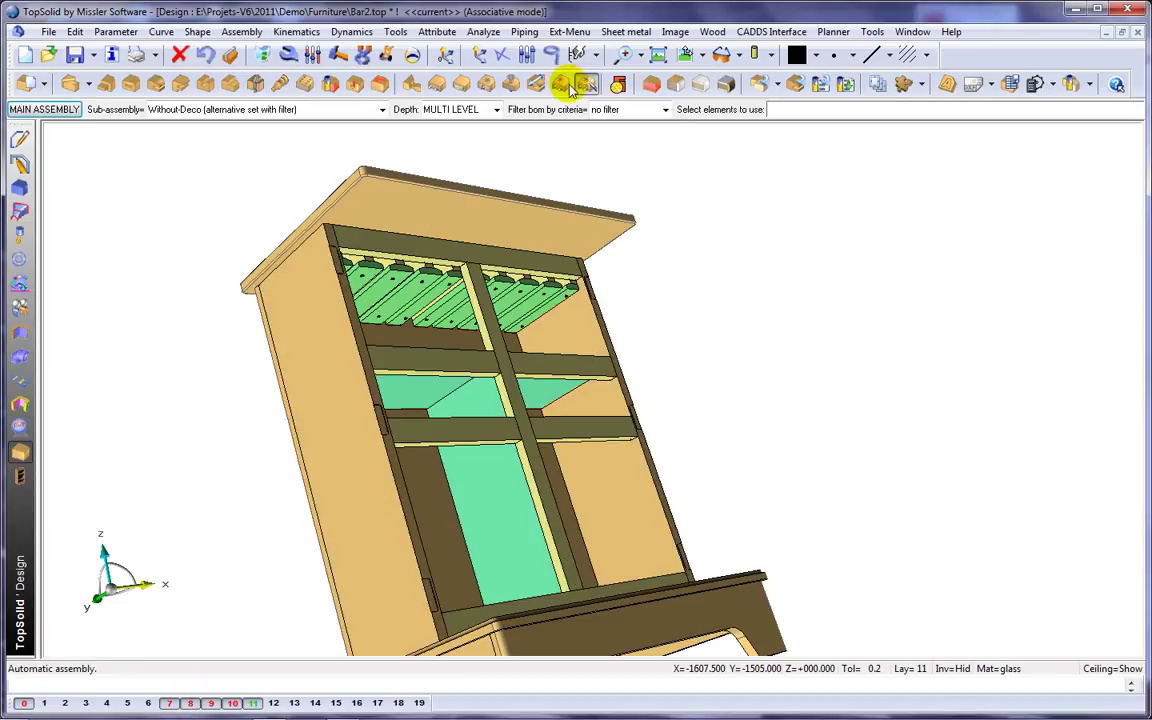
click(180, 185)
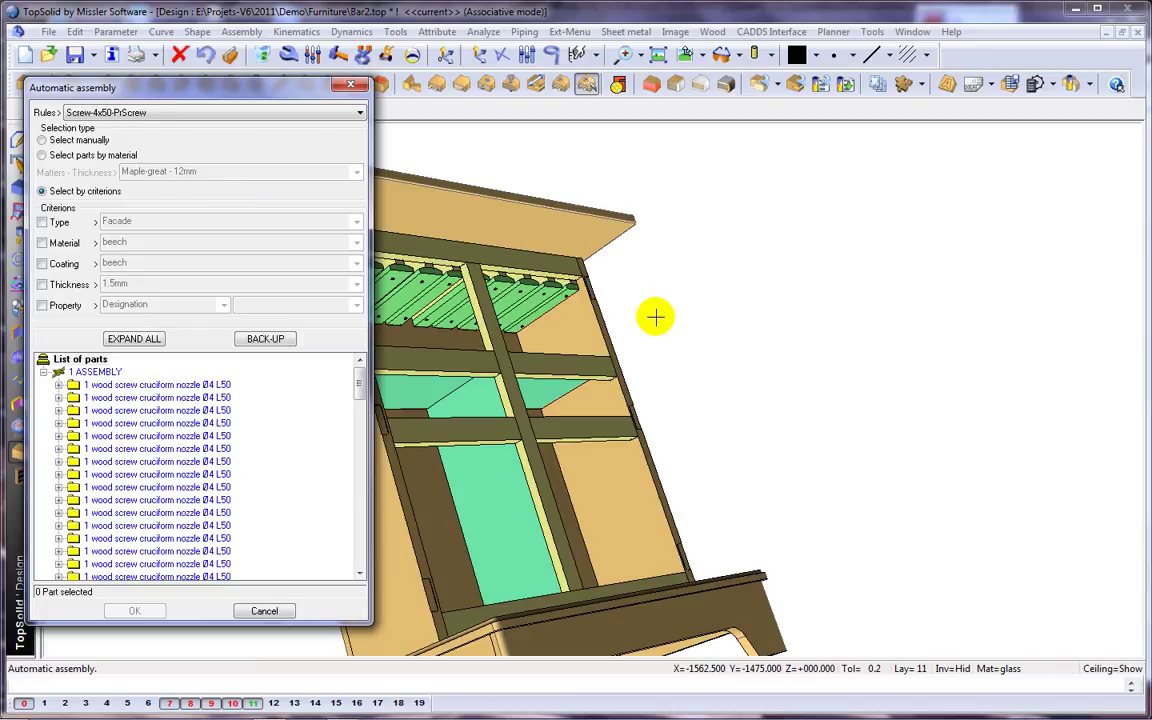
middle_drag(656, 316, 796, 209)
click(488, 368)
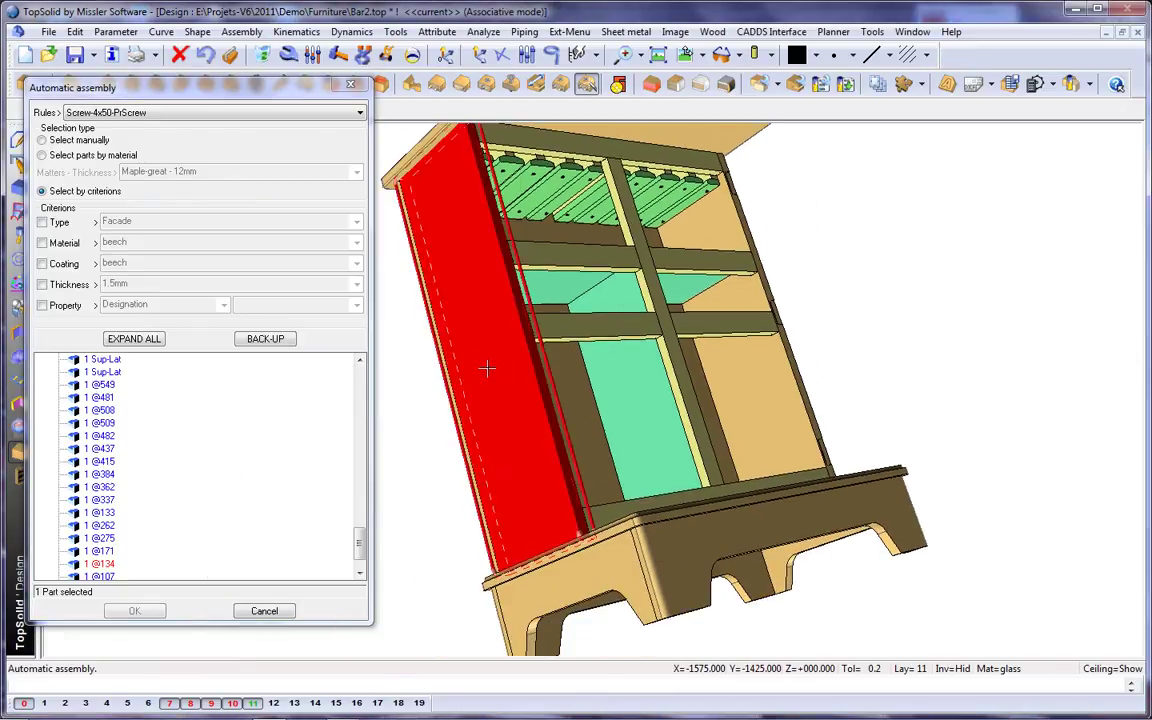
click(635, 380)
click(557, 287)
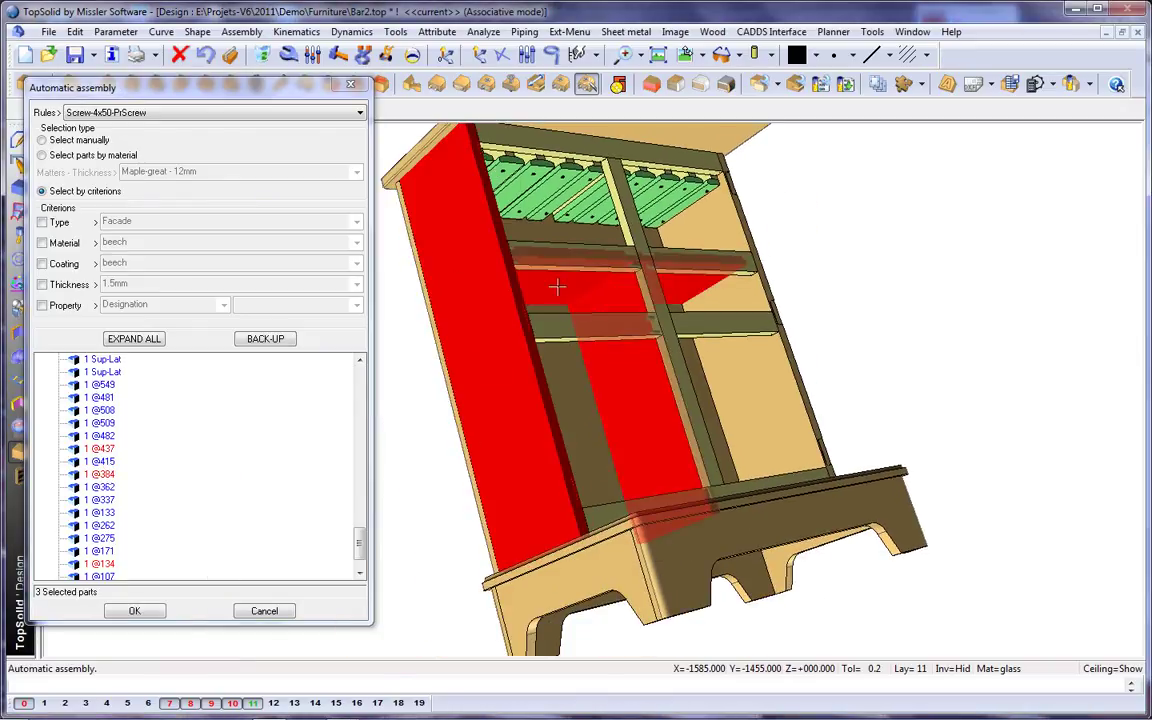
click(758, 399)
click(760, 505)
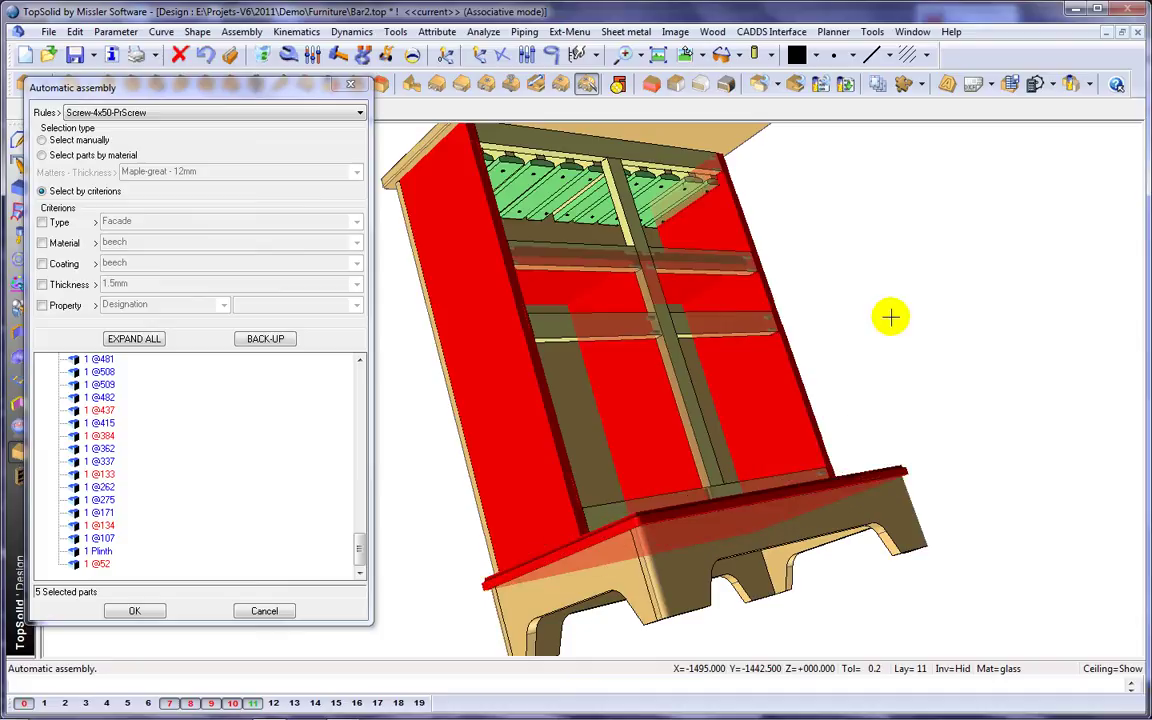
Apply the Dowel-Cam-19 rule to the selected parts, with the centring sense towards the base's front and the inside face option.
click(316, 114)
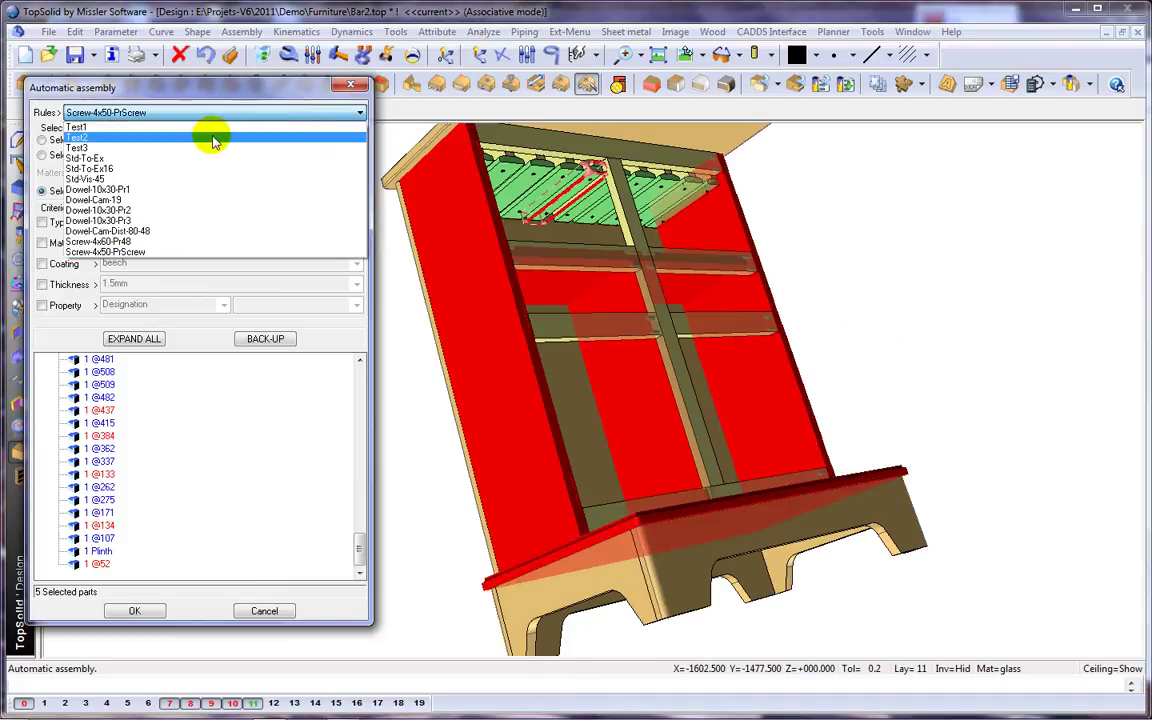
click(100, 199)
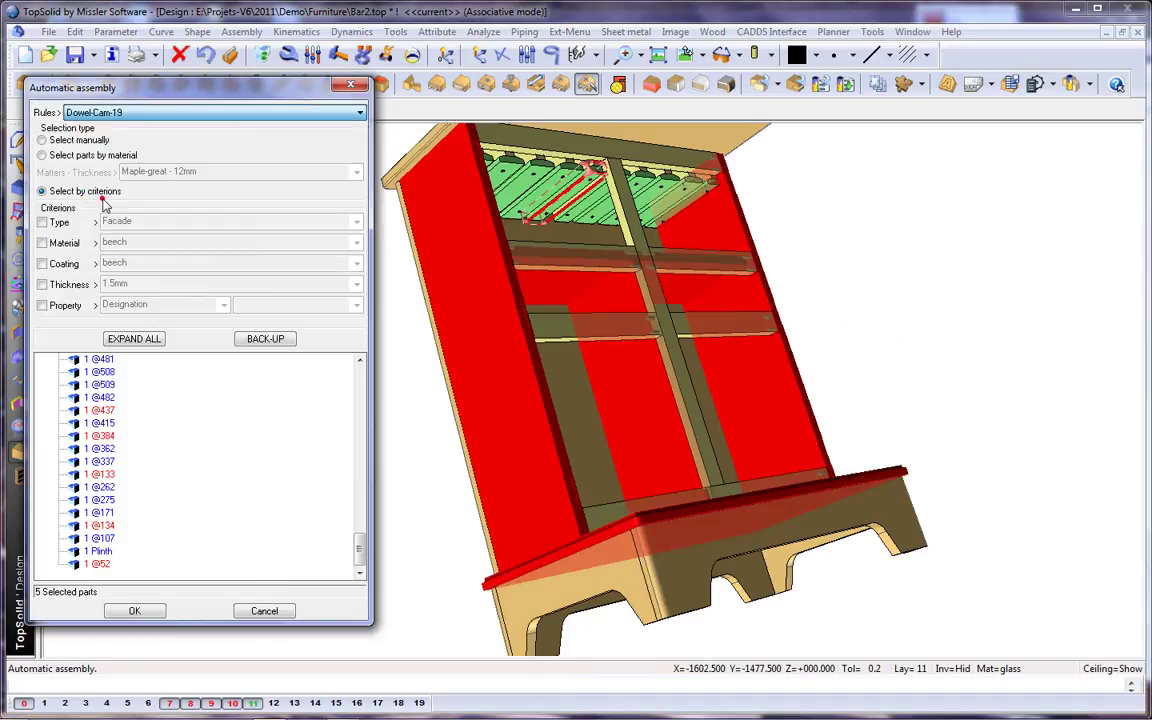
click(135, 611)
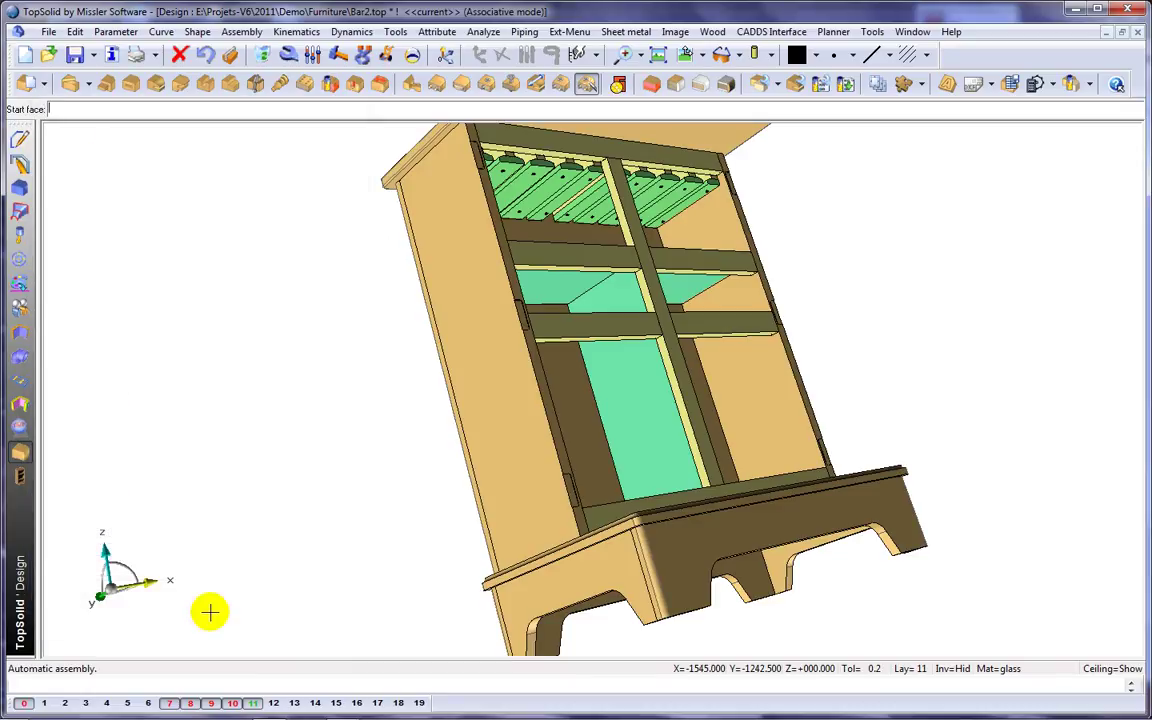
click(716, 540)
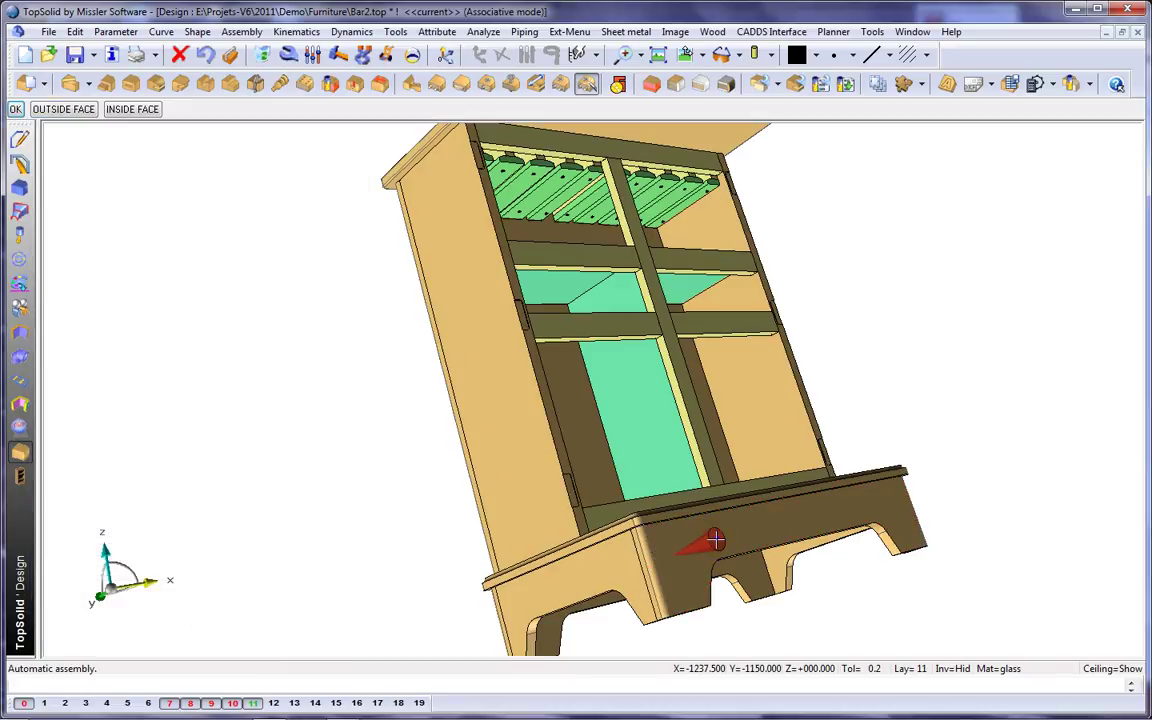
click(136, 108)
Invert the fitting direction at the foot of the central partition and create the dowel and cam assemblies.
middle_drag(300, 195, 237, 231)
scroll(882, 445, up, 3)
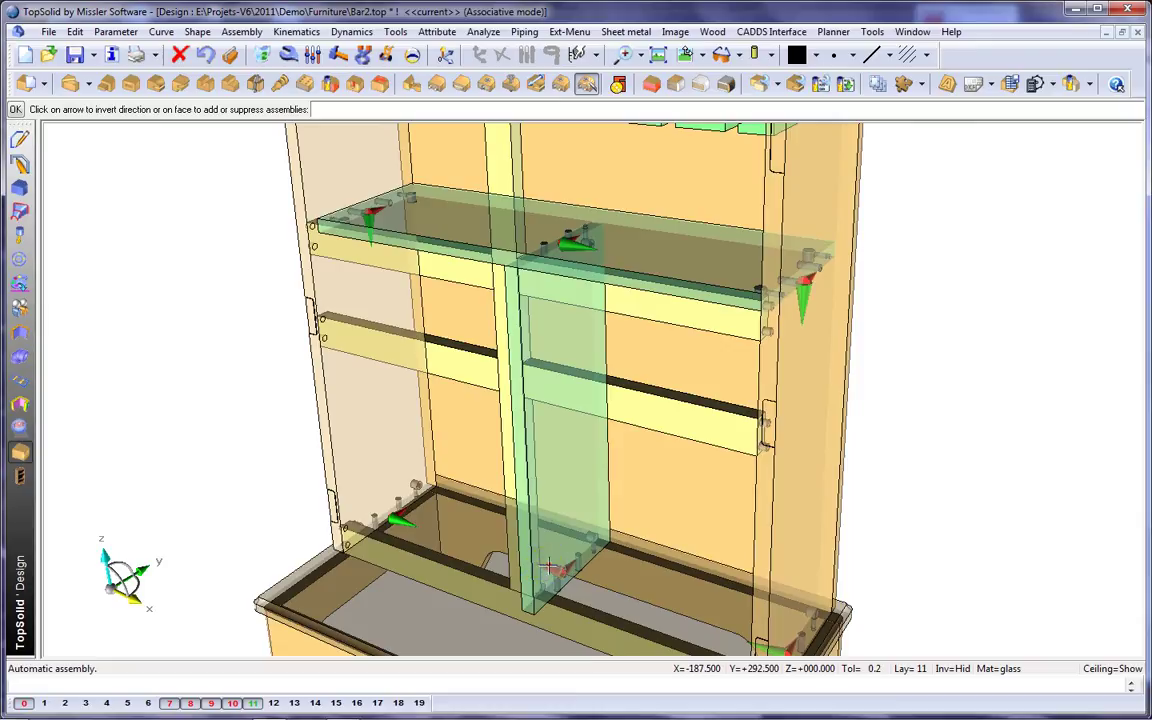
scroll(550, 568, up, 3)
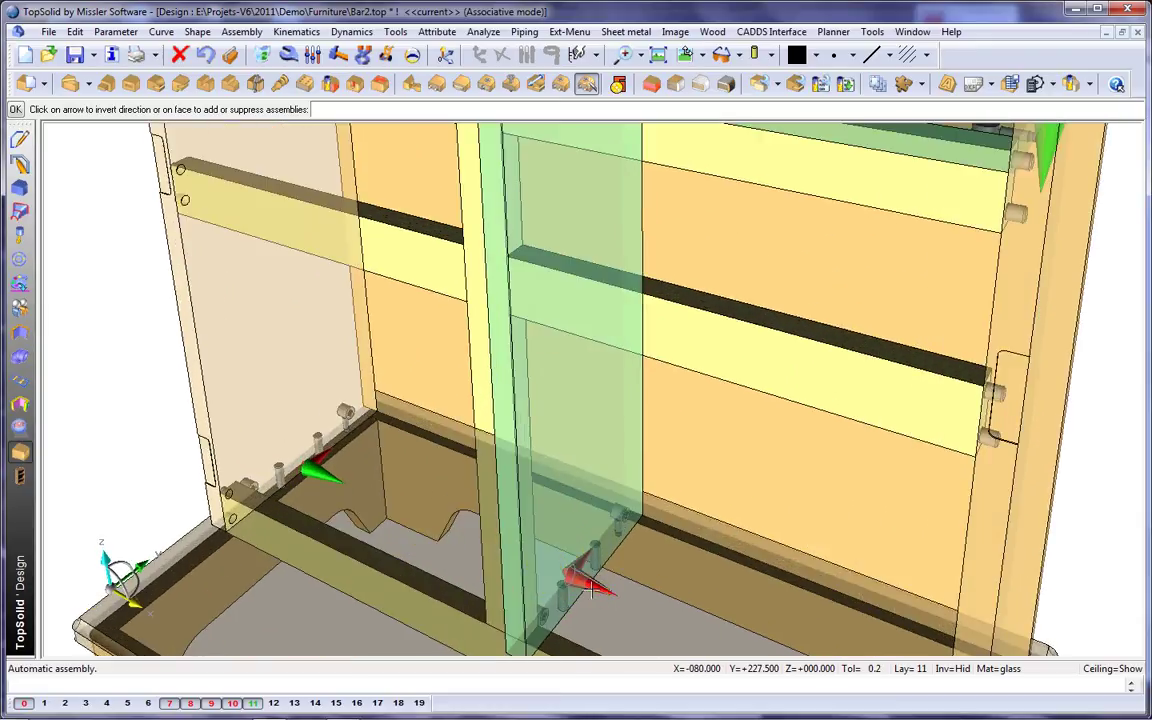
click(590, 586)
scroll(548, 566, down, 5)
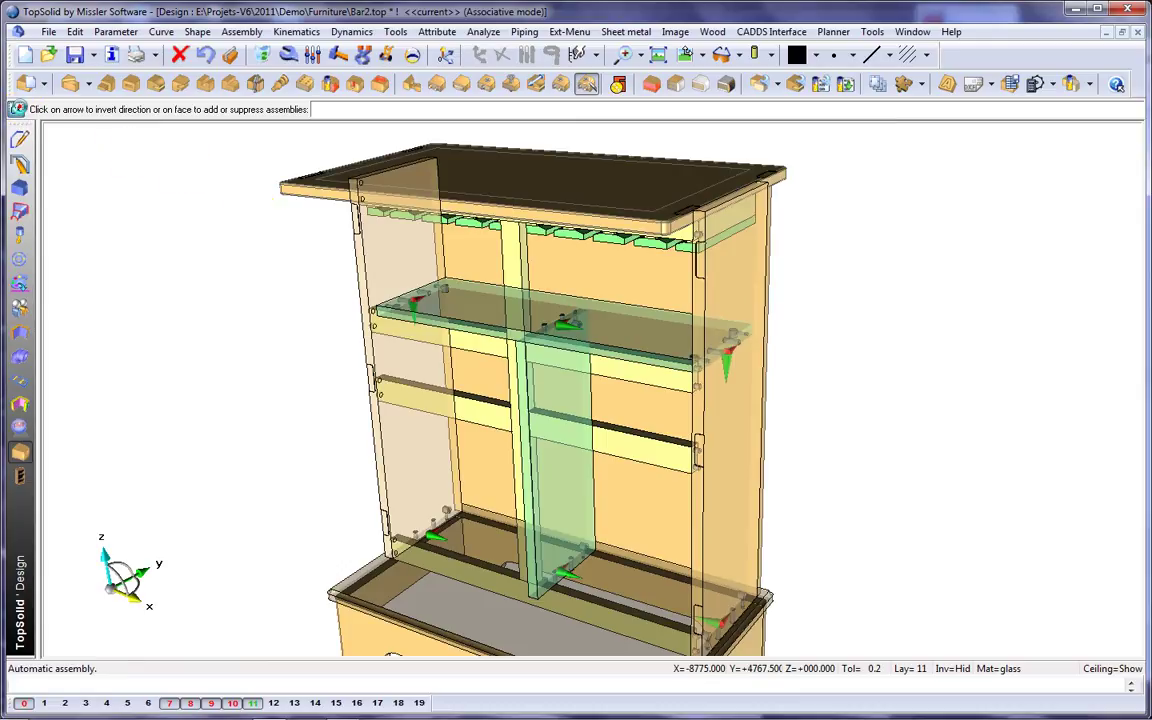
click(17, 107)
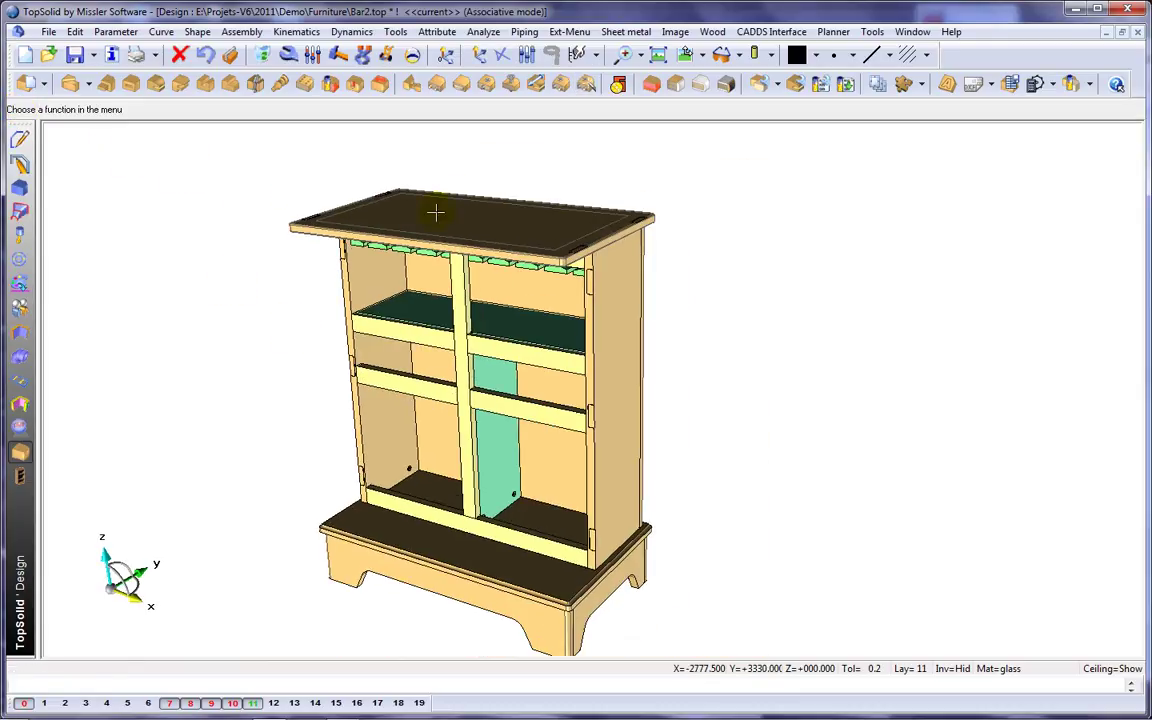
Switch the model to textured shading and view the cabinet from its other side.
click(775, 58)
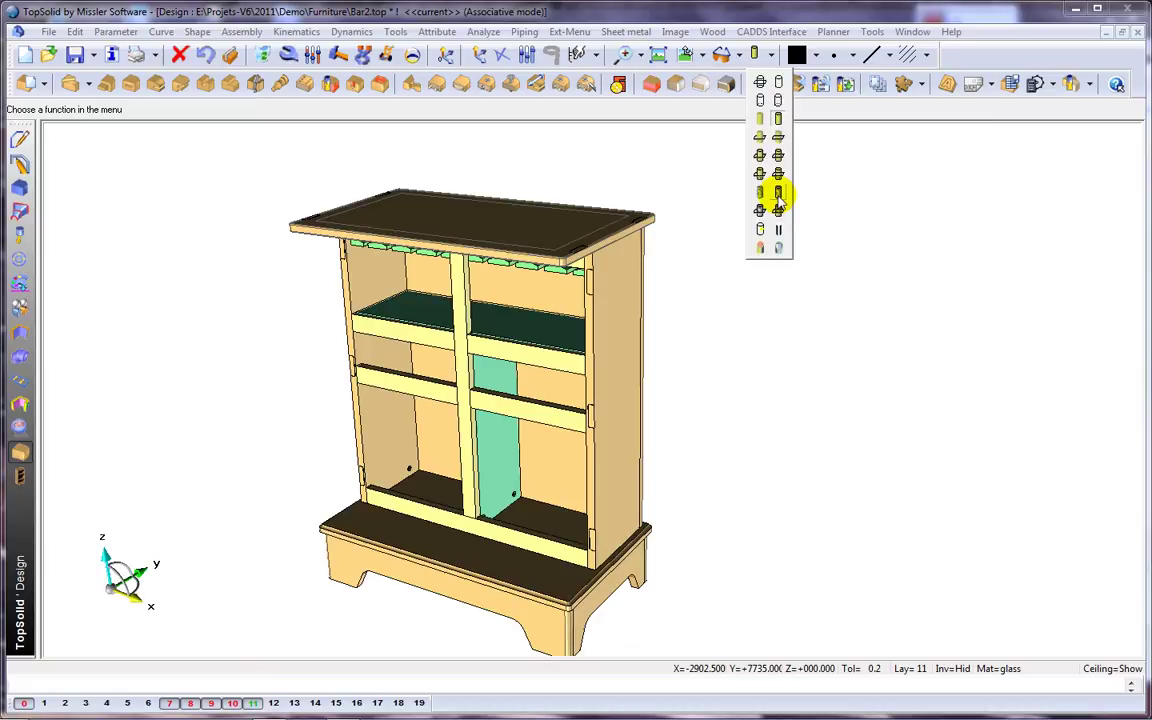
click(776, 191)
middle_drag(766, 249, 716, 350)
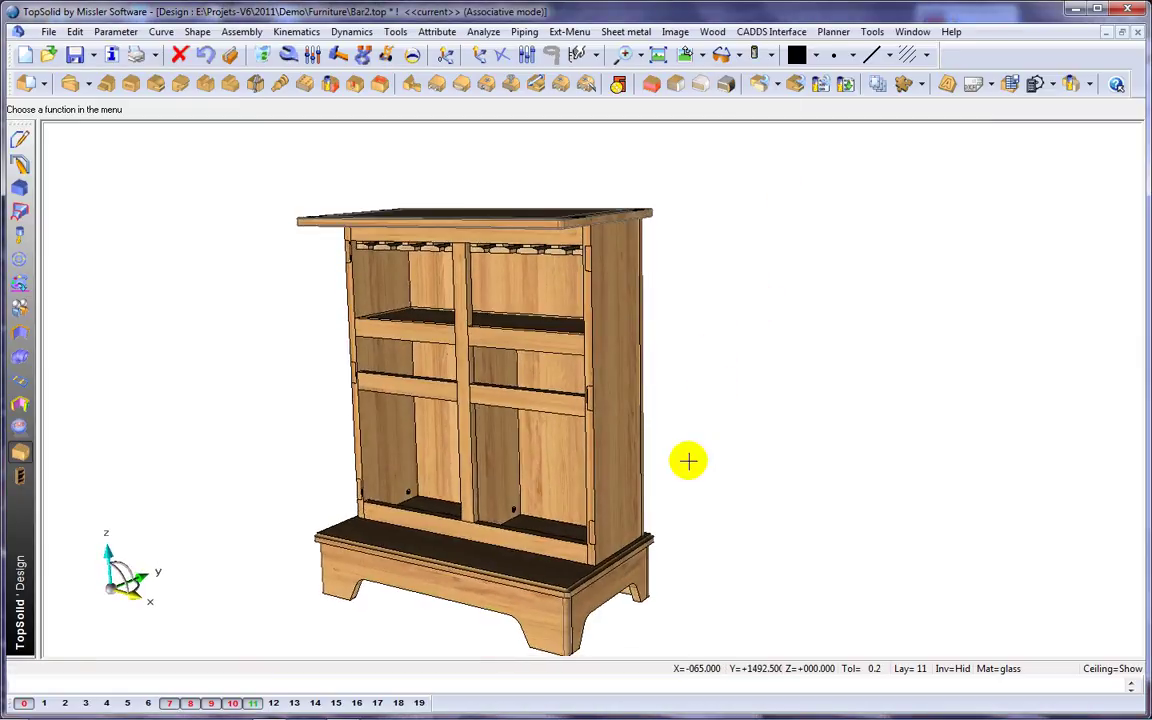
middle_drag(689, 460, 499, 432)
right_click(523, 438)
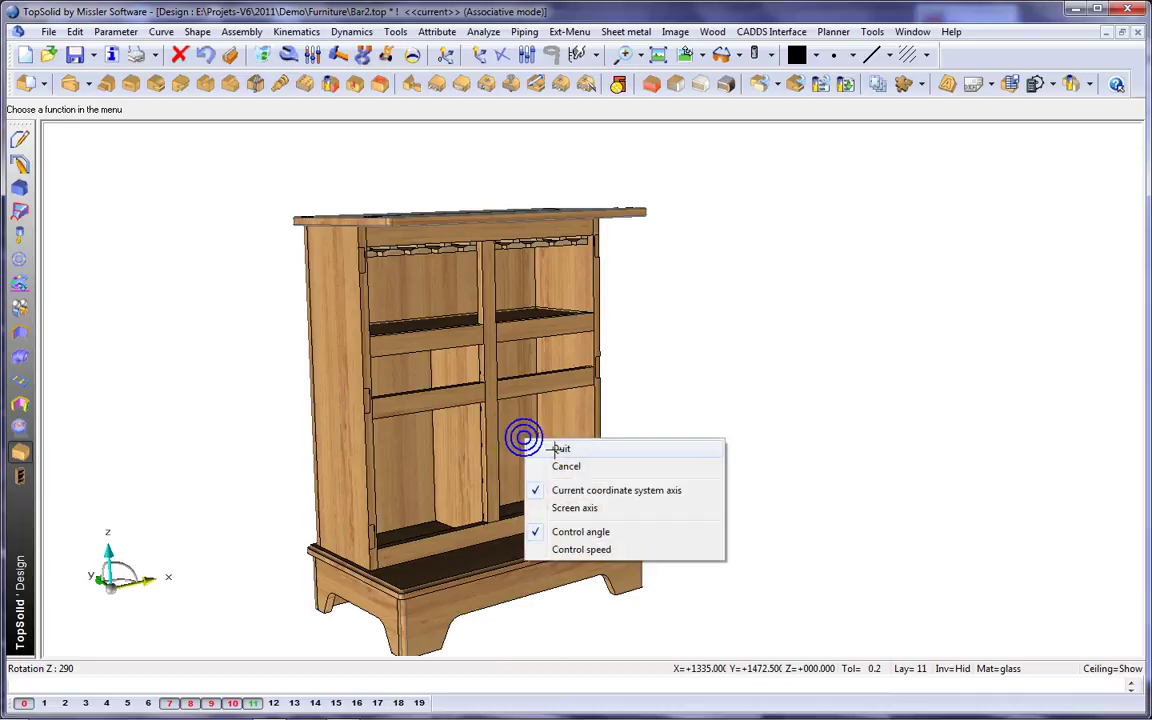
click(555, 450)
middle_drag(644, 380, 726, 353)
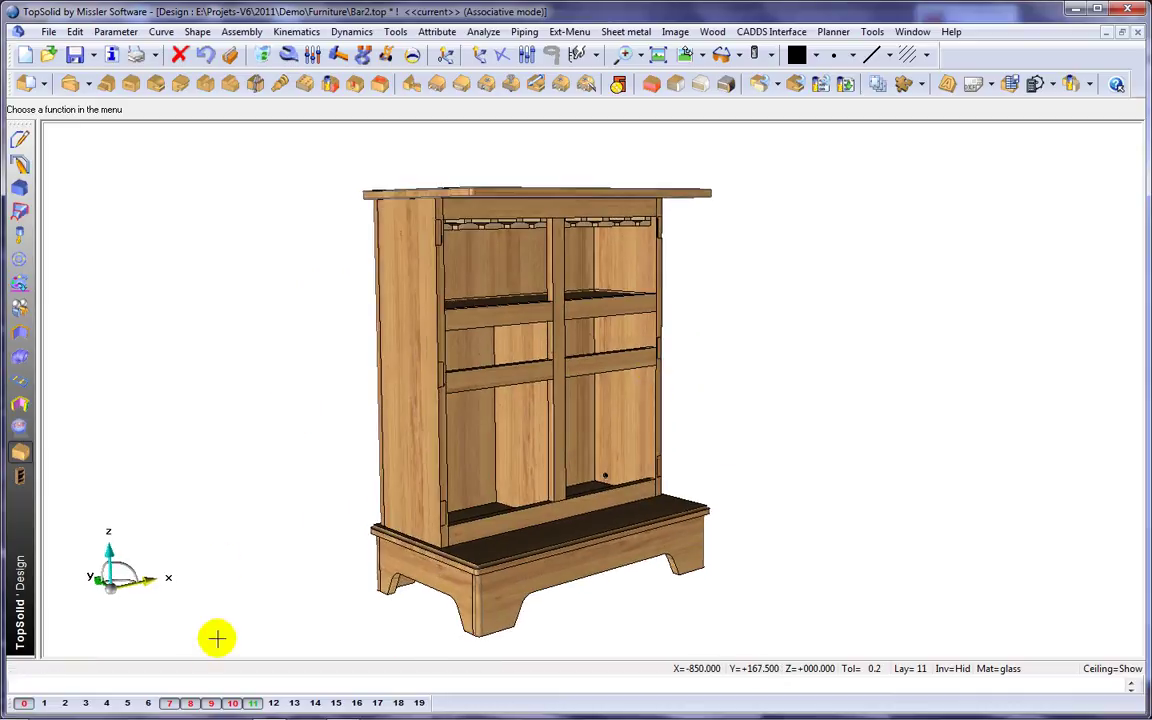
Hide layer 8 and examine the dowels and cam fittings on the shelf and base.
click(190, 703)
scroll(395, 582, up, 2)
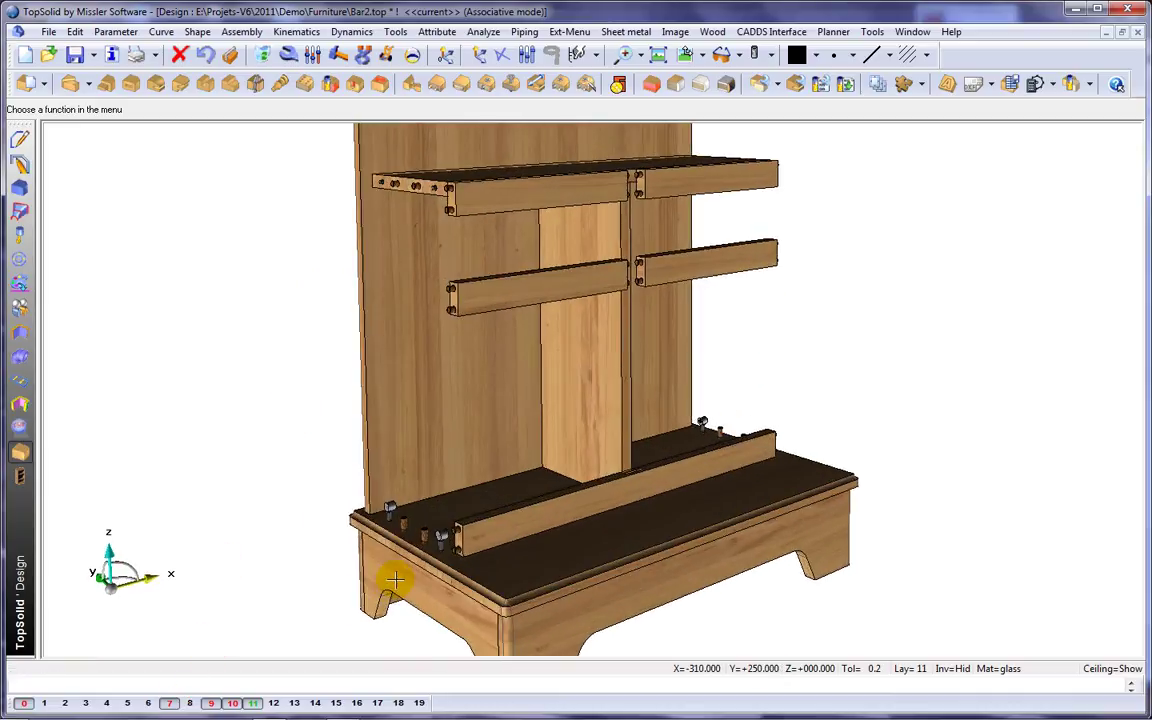
middle_drag(343, 457, 360, 489)
scroll(357, 536, down, 1)
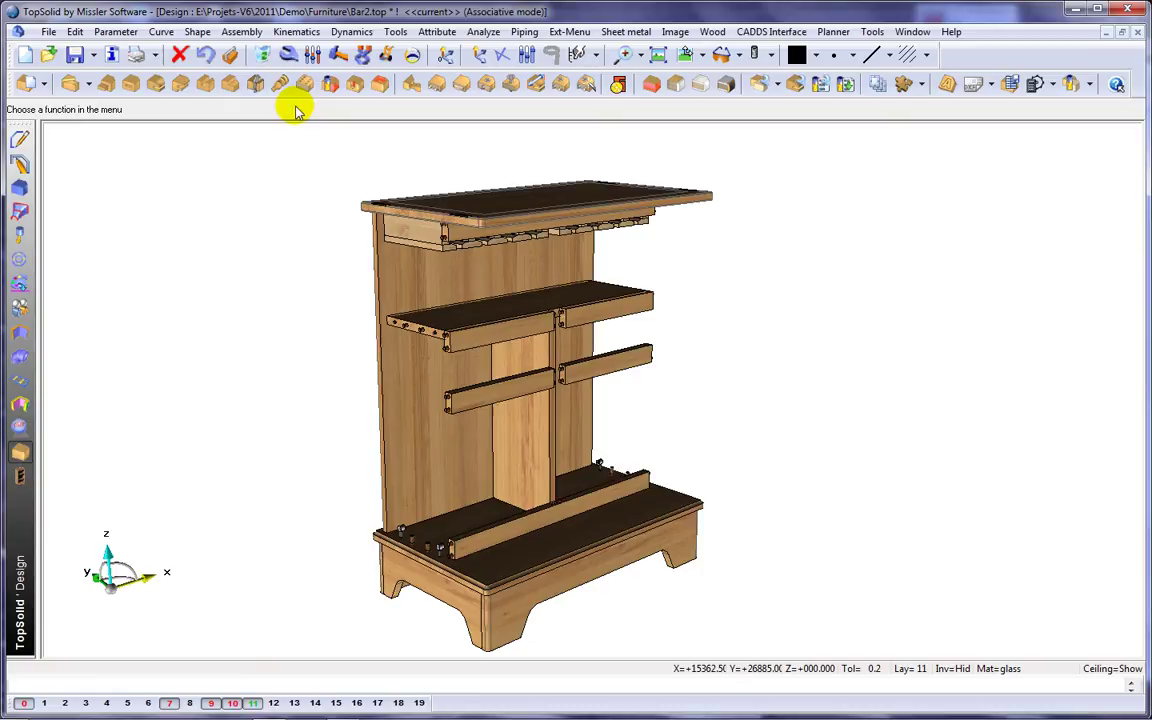
Set the parameter d to 600 mm and check how the fittings adapt on the deeper cabinet.
click(313, 57)
text(d)
key(Return)
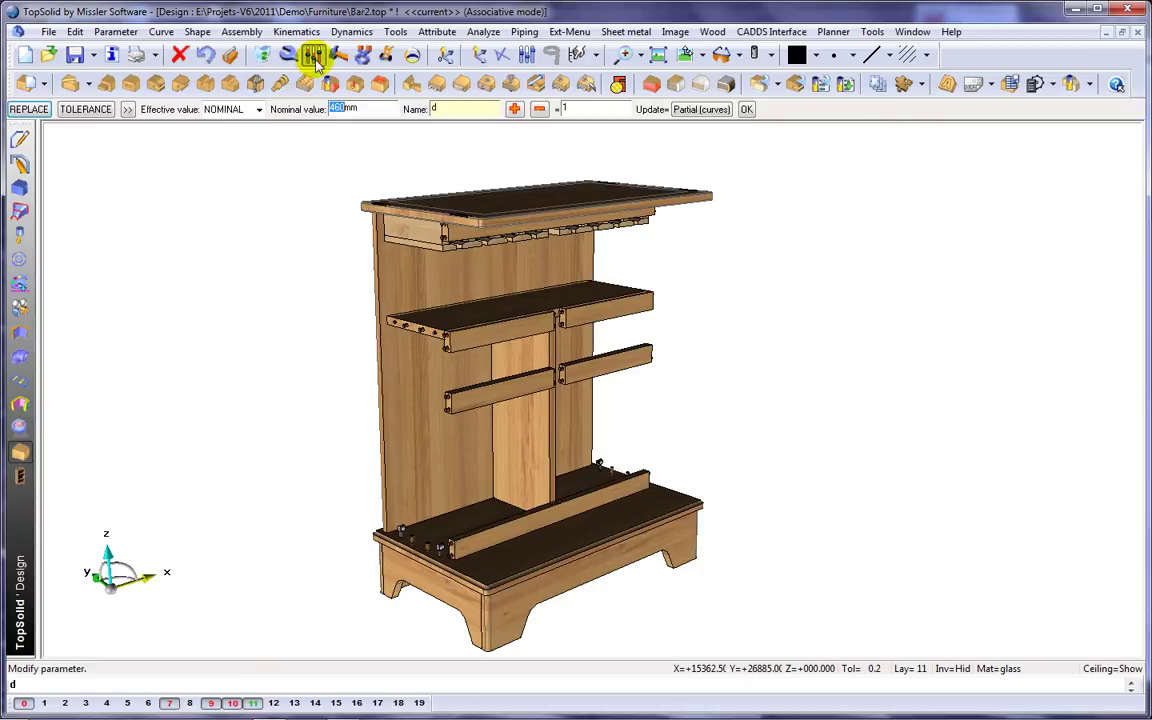
text(600)
key(Return)
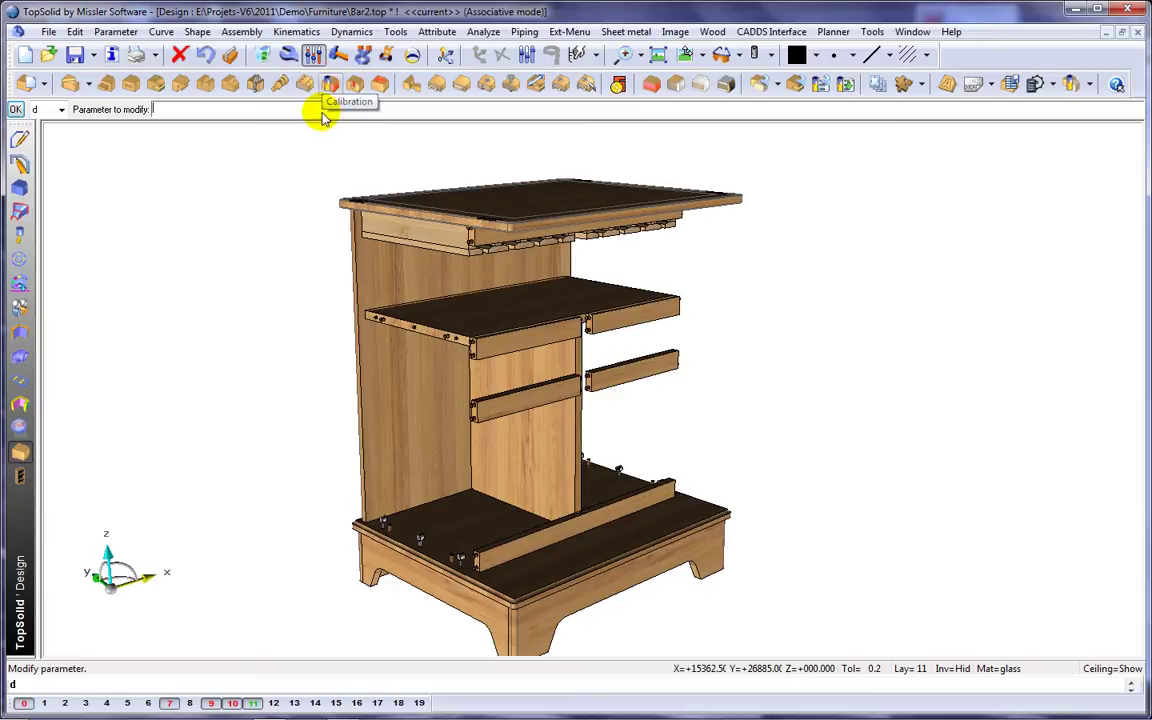
scroll(388, 474, up, 3)
mouse_move(388, 474)
middle_down()
mouse_move(391, 417)
mouse_move(396, 458)
middle_up()
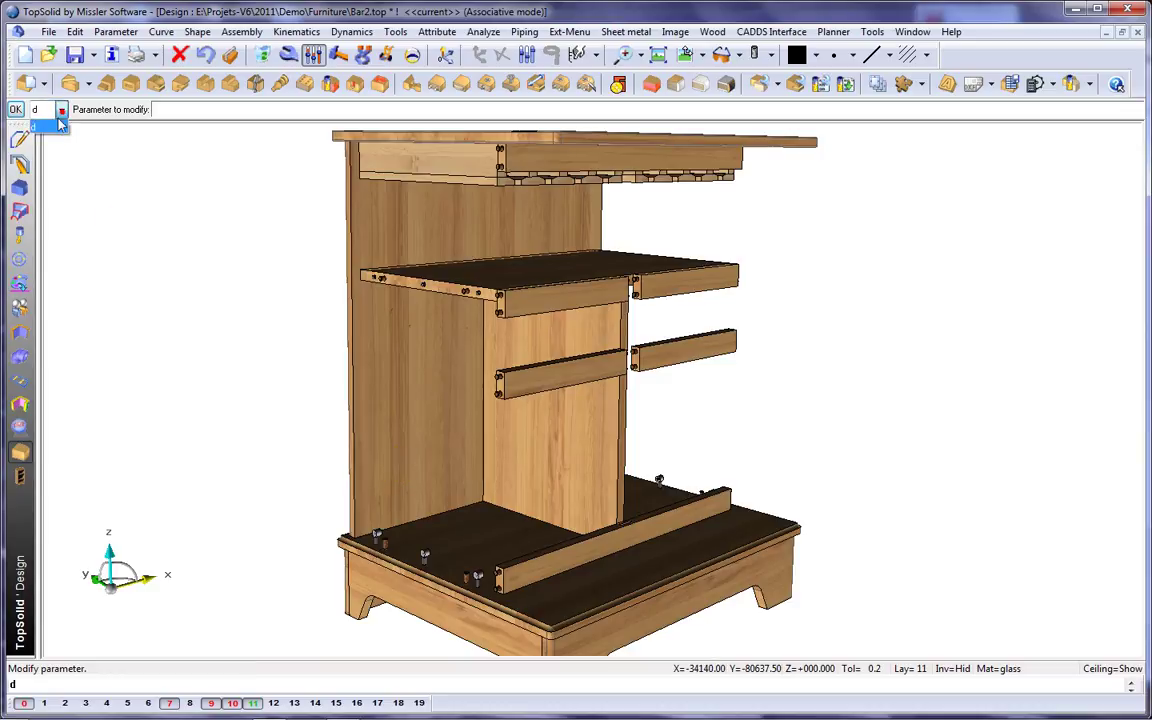
Set the parameter d back to 460 mm.
click(59, 122)
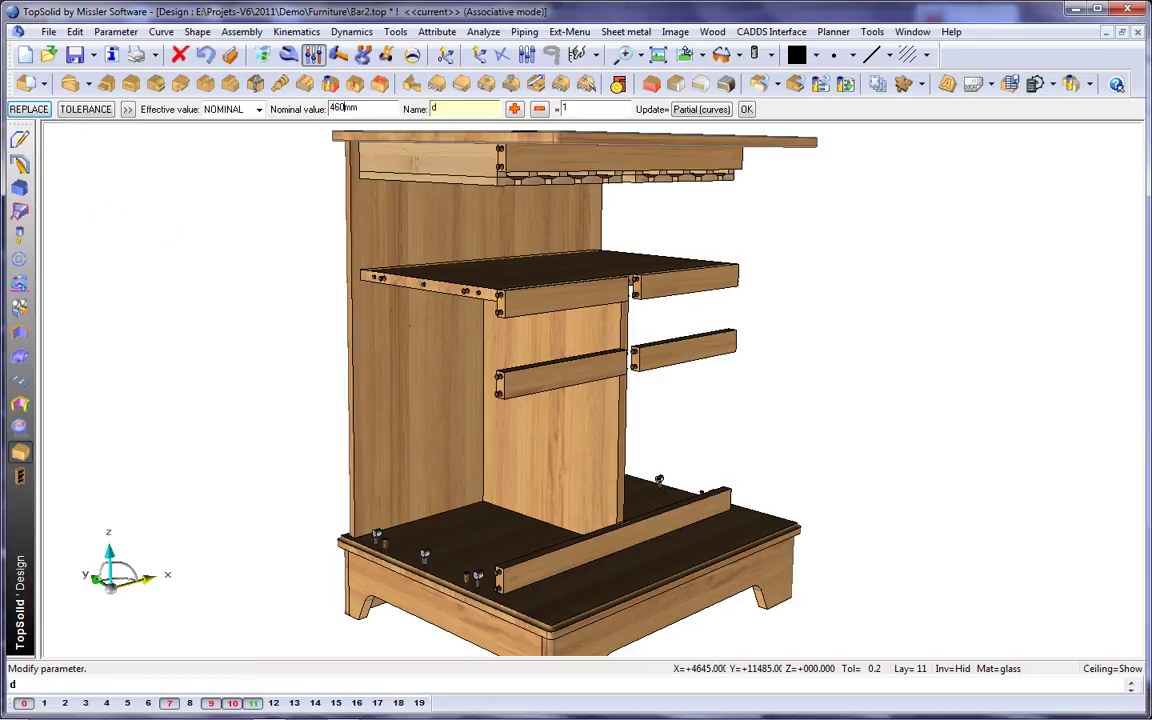
click(155, 221)
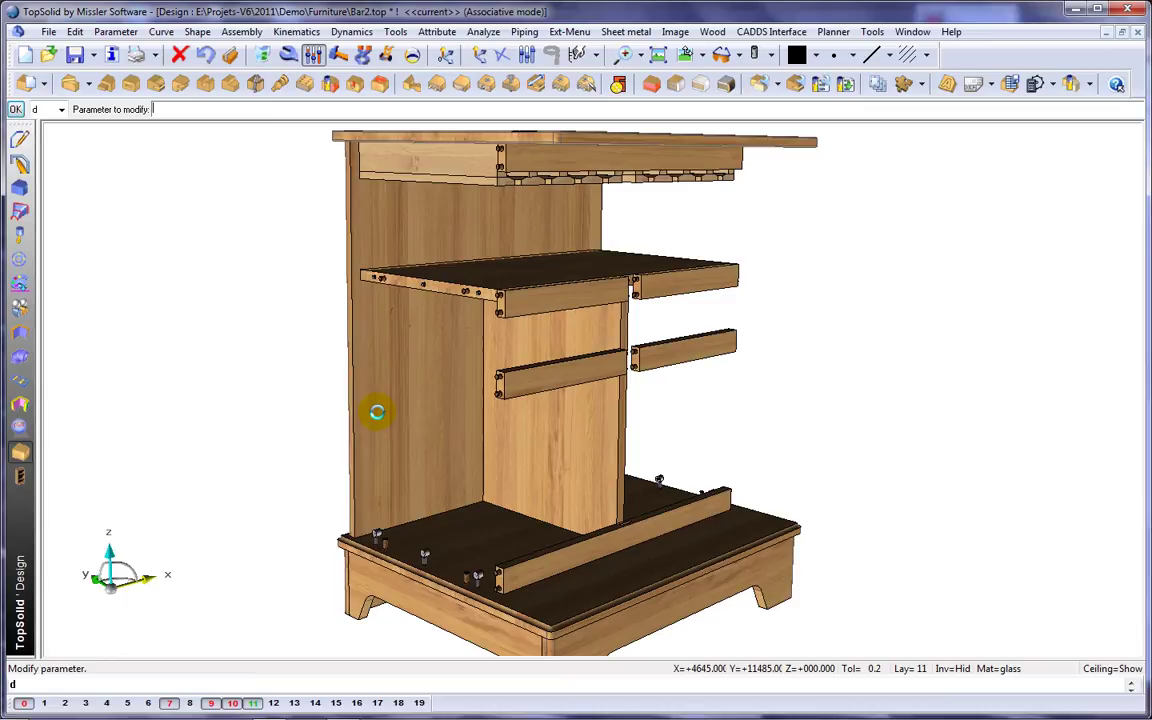
Show layer 8 again to restore the cabinet's side panels and front frame.
scroll(373, 411, down, 1)
mouse_move(376, 411)
middle_down()
mouse_move(319, 399)
mouse_move(316, 366)
mouse_move(355, 393)
mouse_move(360, 414)
middle_up()
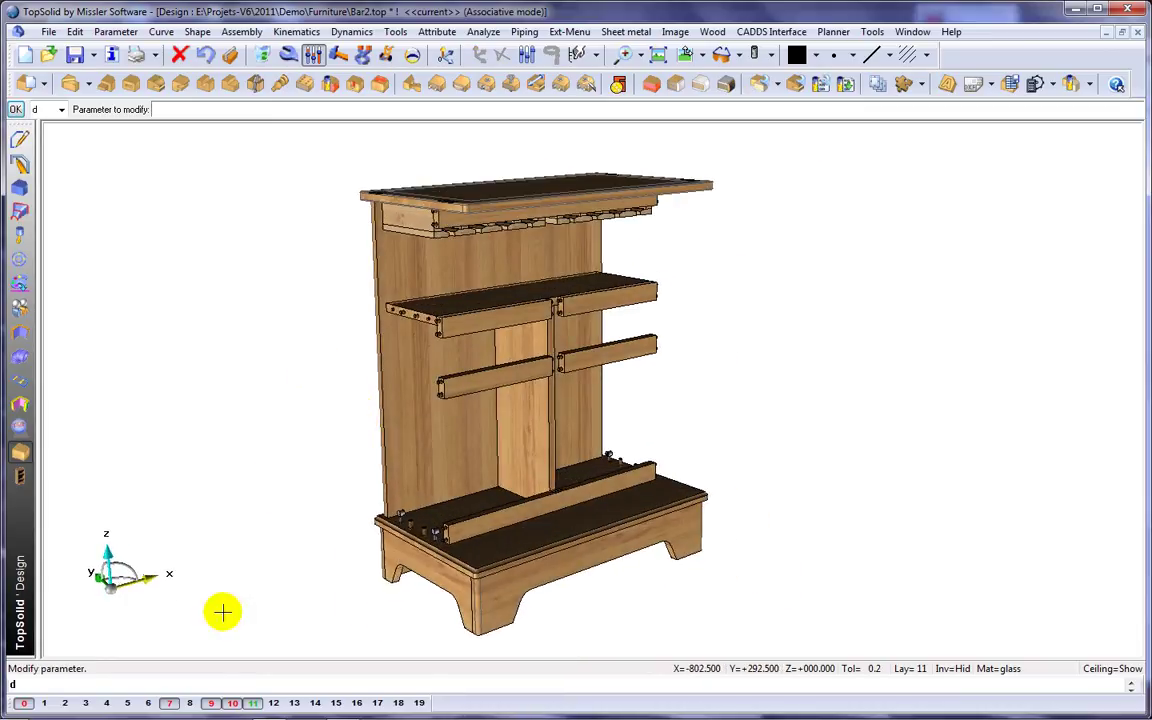
click(188, 703)
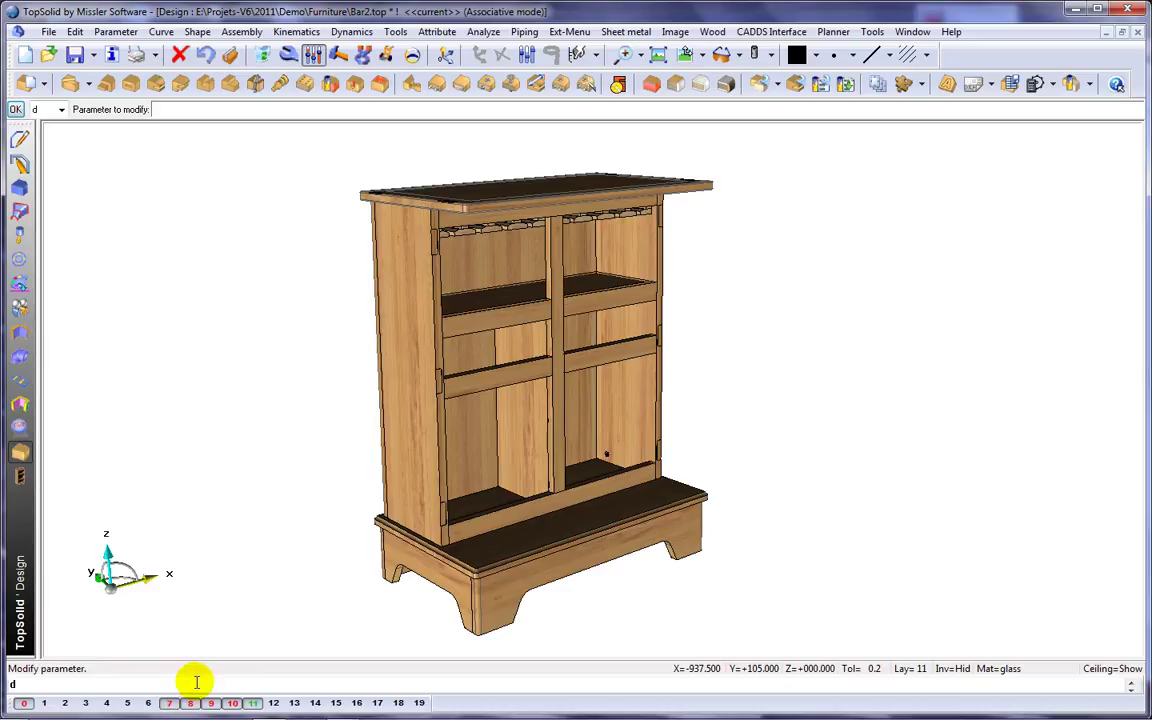
Show layers 3, 4, 5 and 6 to display the doors, top extensions, drawers, bottles and glasses.
click(85, 703)
click(107, 703)
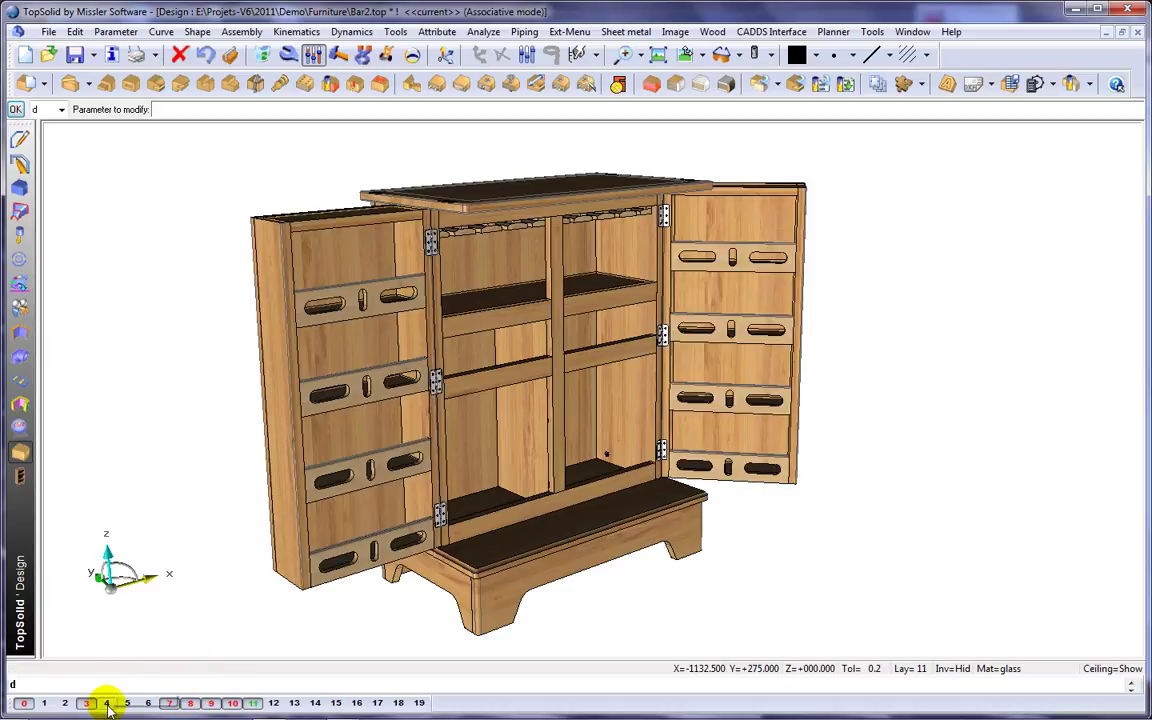
click(108, 703)
click(127, 703)
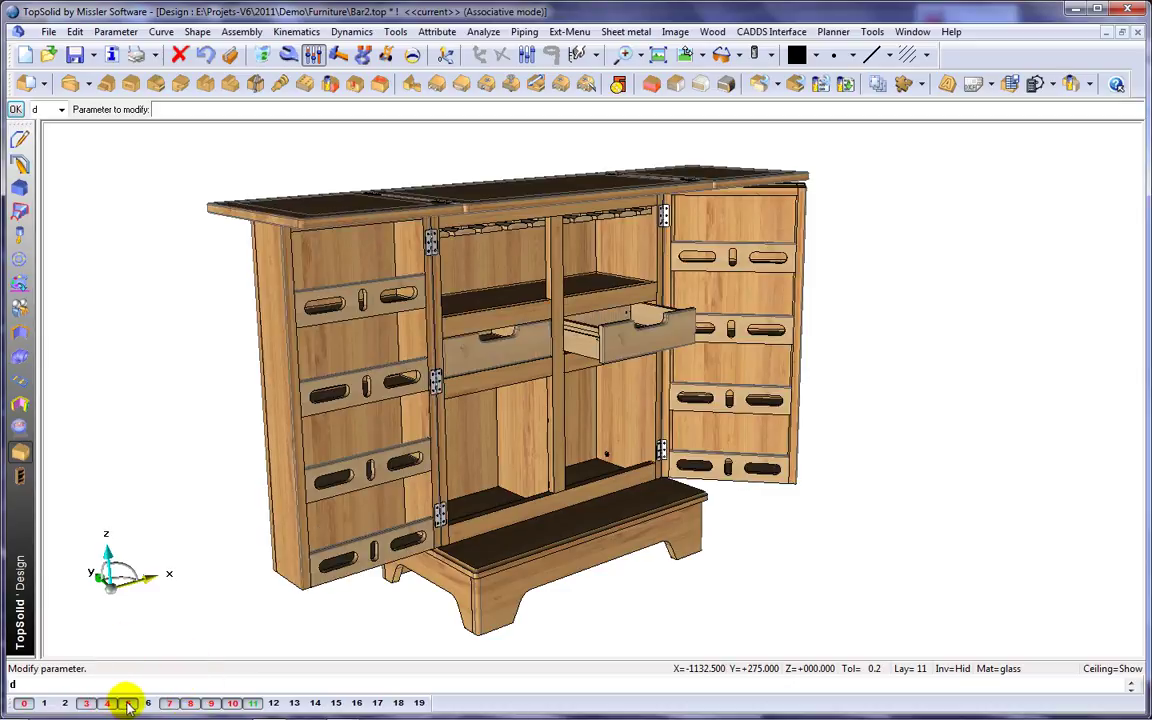
click(167, 703)
click(147, 704)
scroll(566, 571, down, 1)
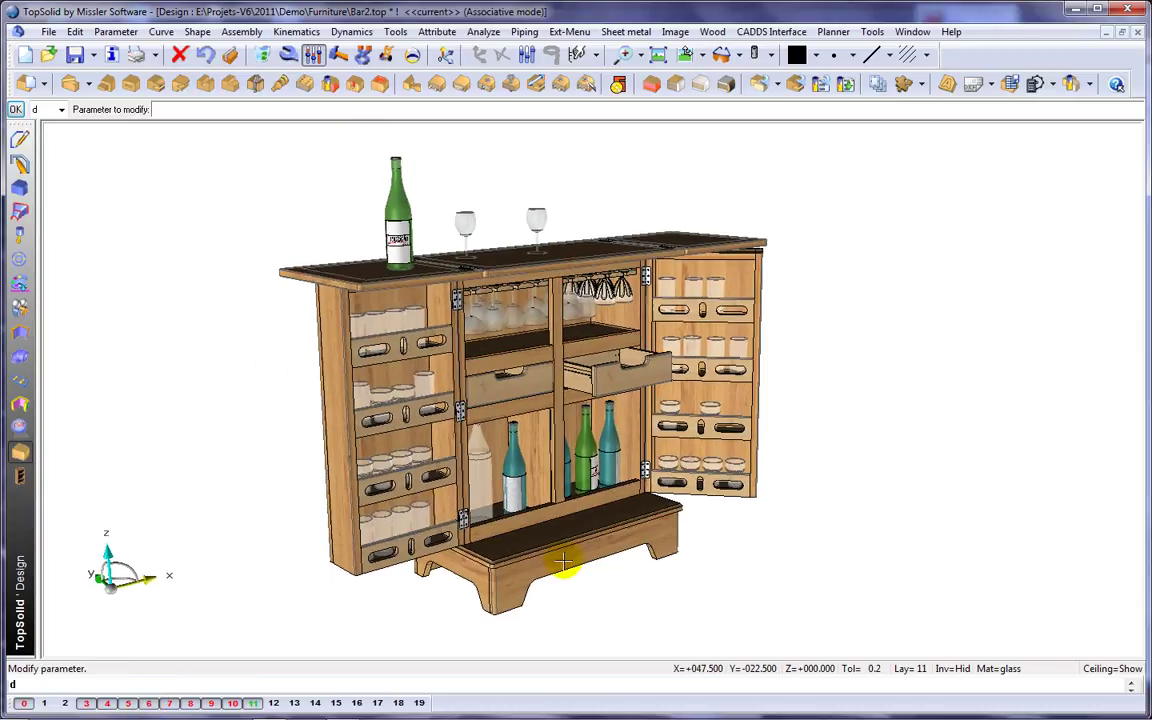
middle_drag(566, 571, 638, 551)
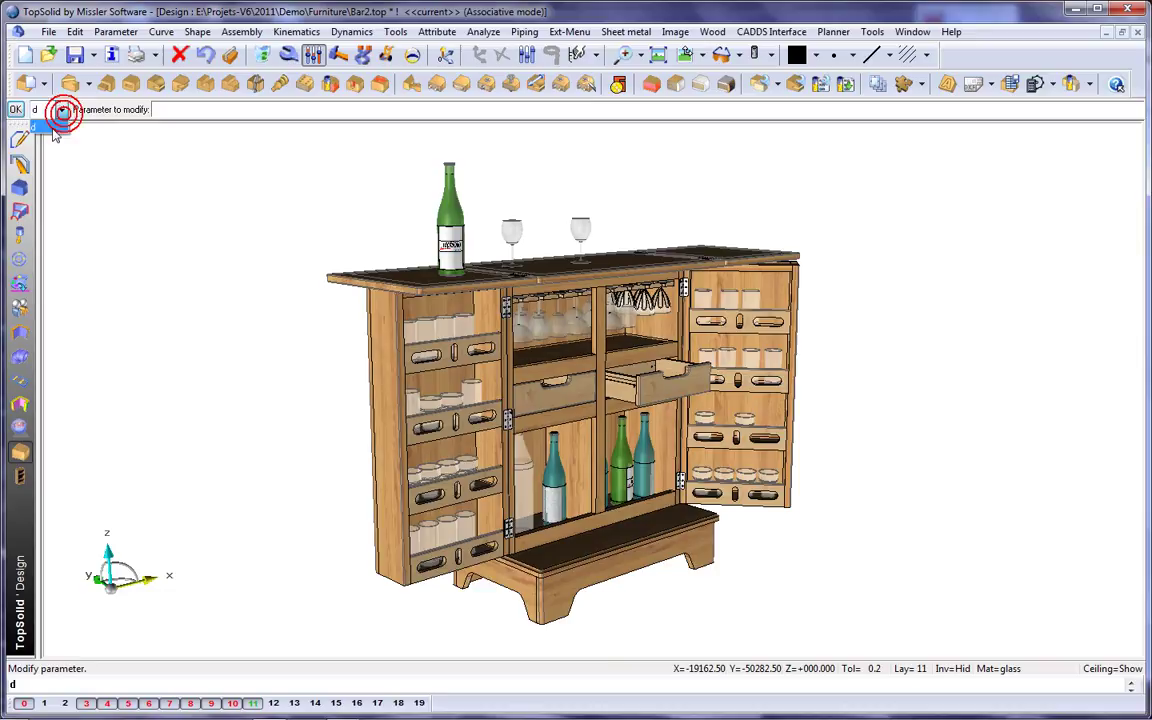
Select the parameter d for modification and examine the complete cabinet's drawers, doors and bottle compartments from the opposite side.
click(51, 128)
key(Return)
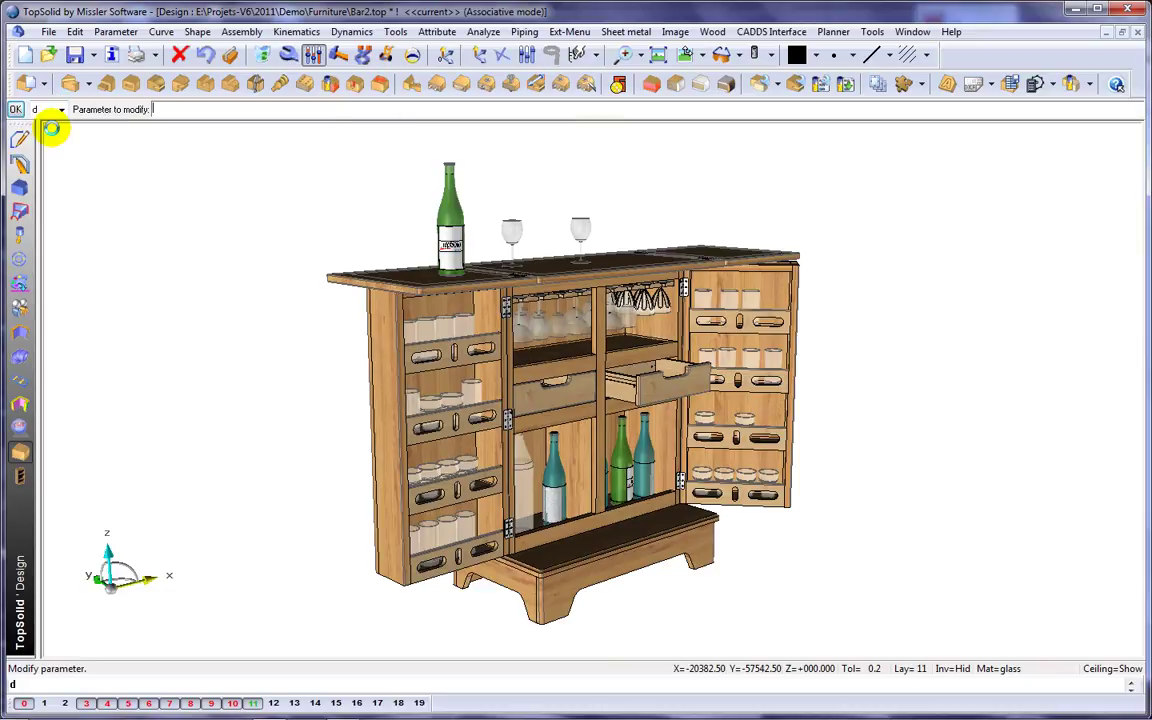
middle_drag(405, 322, 208, 308)
middle_drag(452, 338, 341, 322)
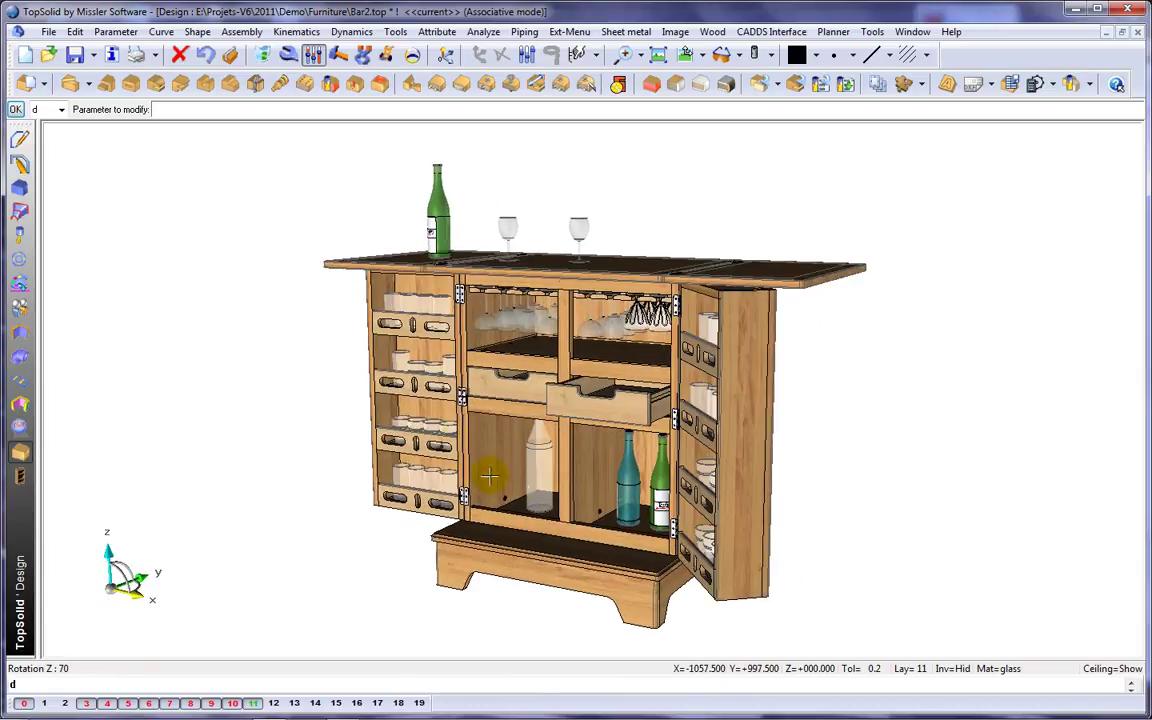
scroll(527, 484, up, 3)
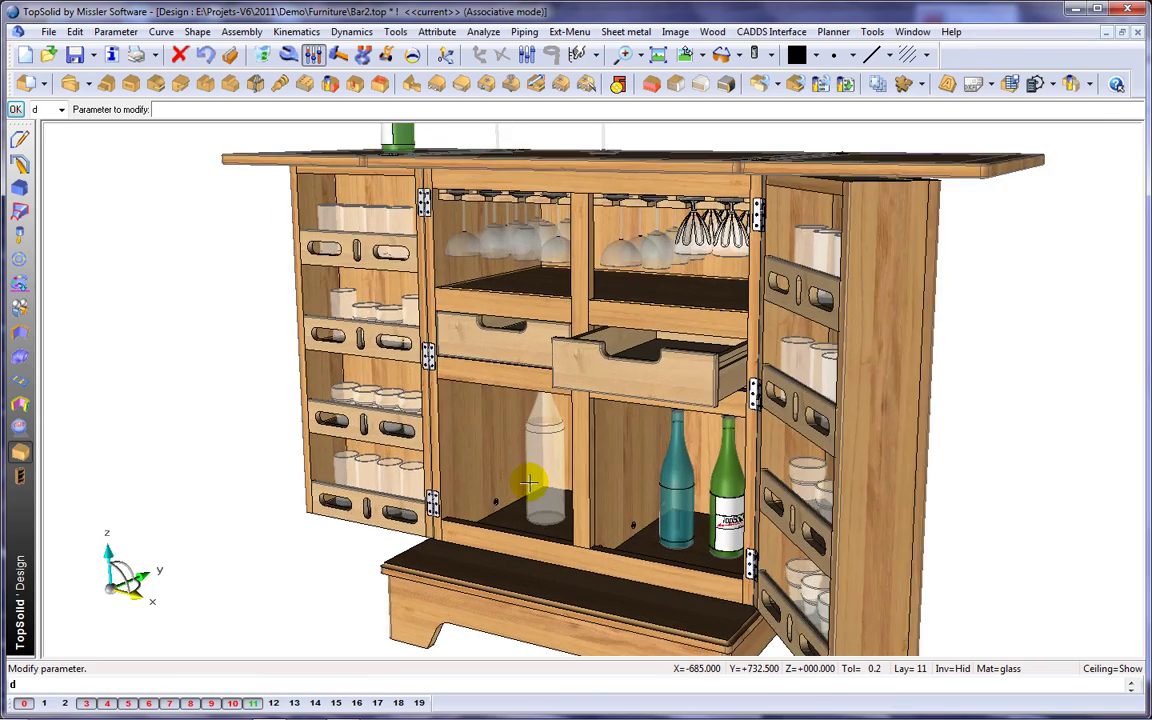
scroll(532, 470, up, 2)
mouse_move(531, 466)
middle_down()
mouse_move(540, 432)
mouse_move(541, 467)
middle_up()
scroll(530, 468, down, 5)
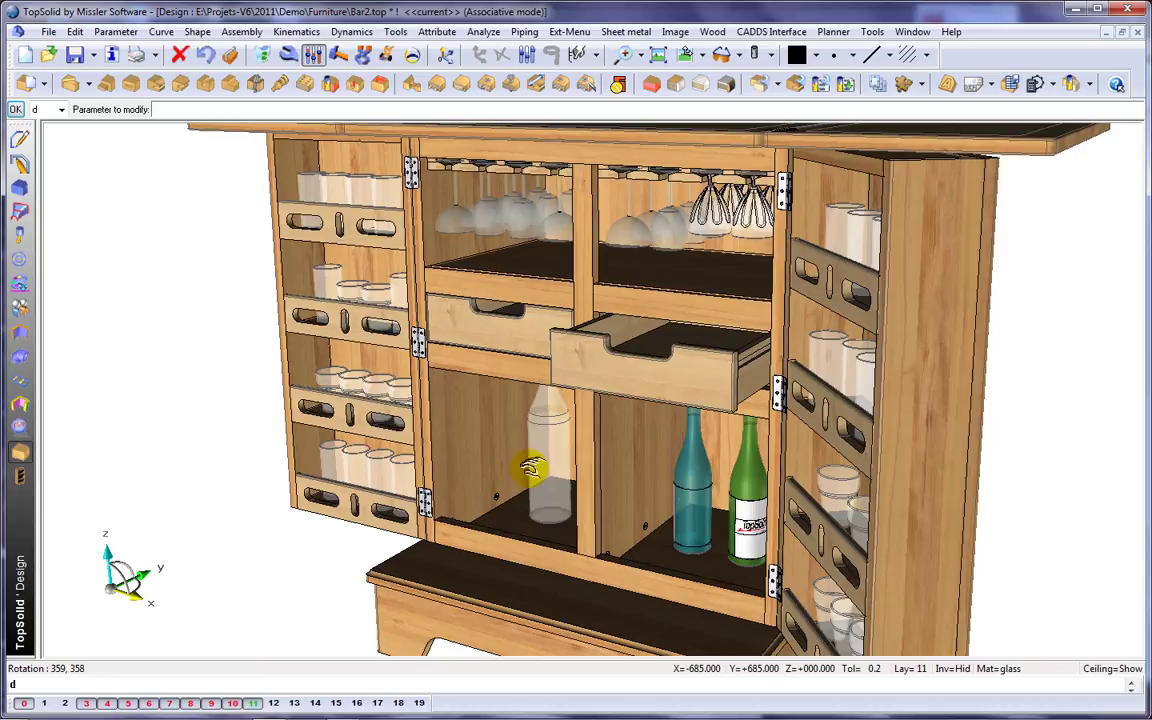